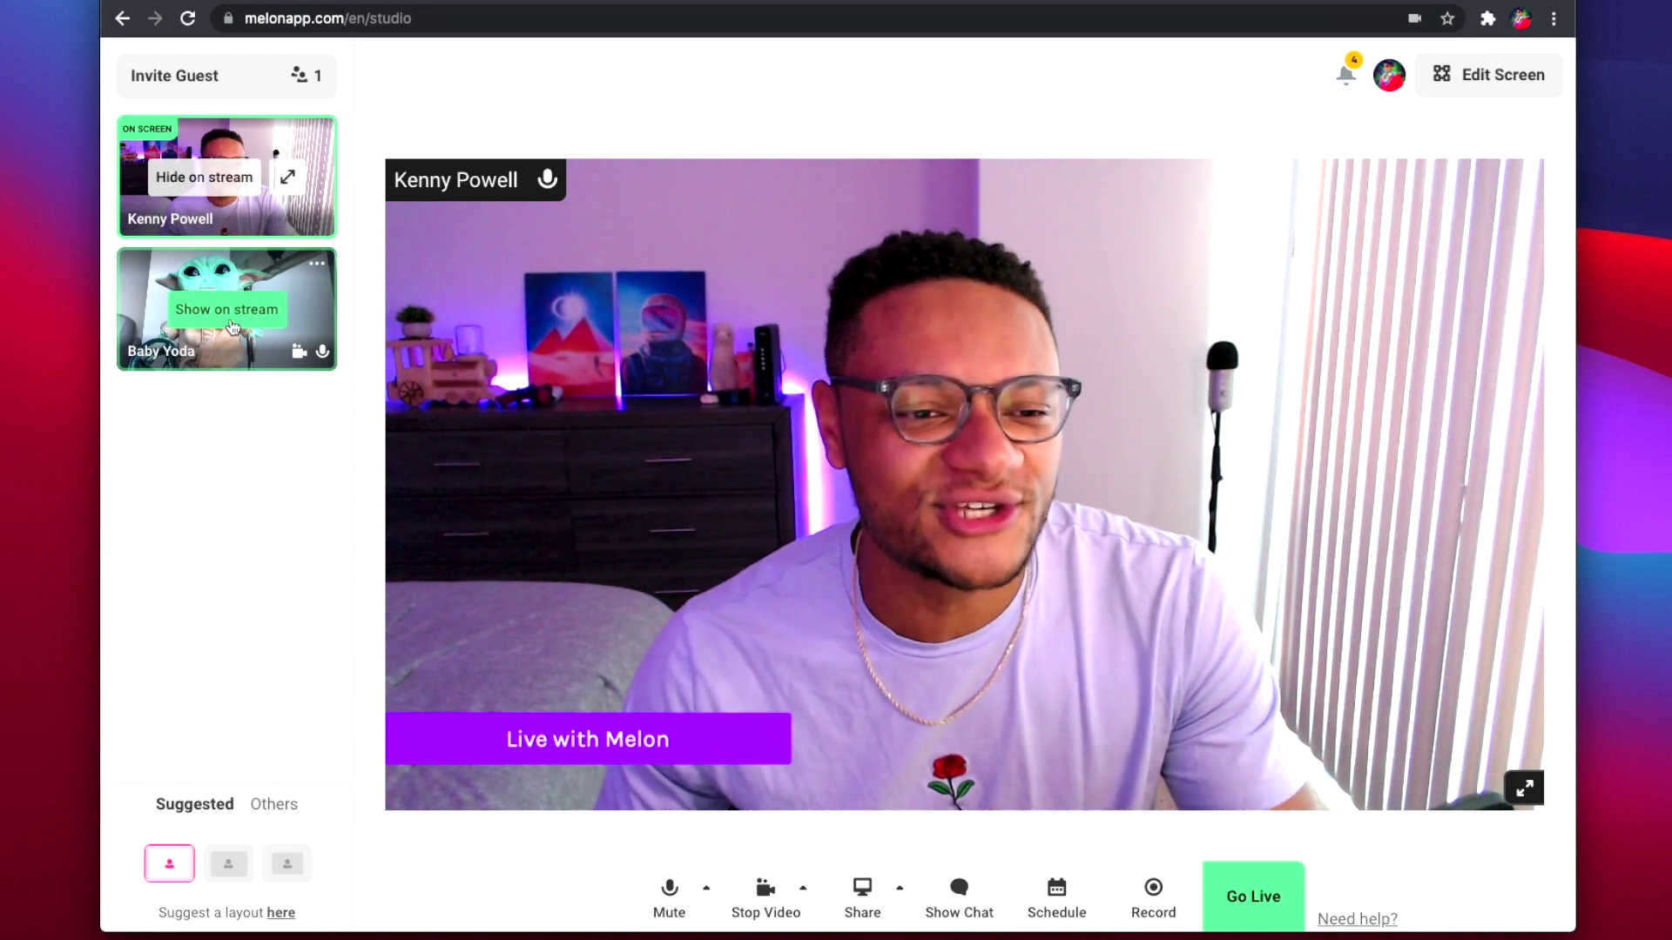
- Show the Baby Yoda guest on stream and switch to the equal side-by-side two-person layout
{"action": "left_click", "coordinate": [232, 322]}
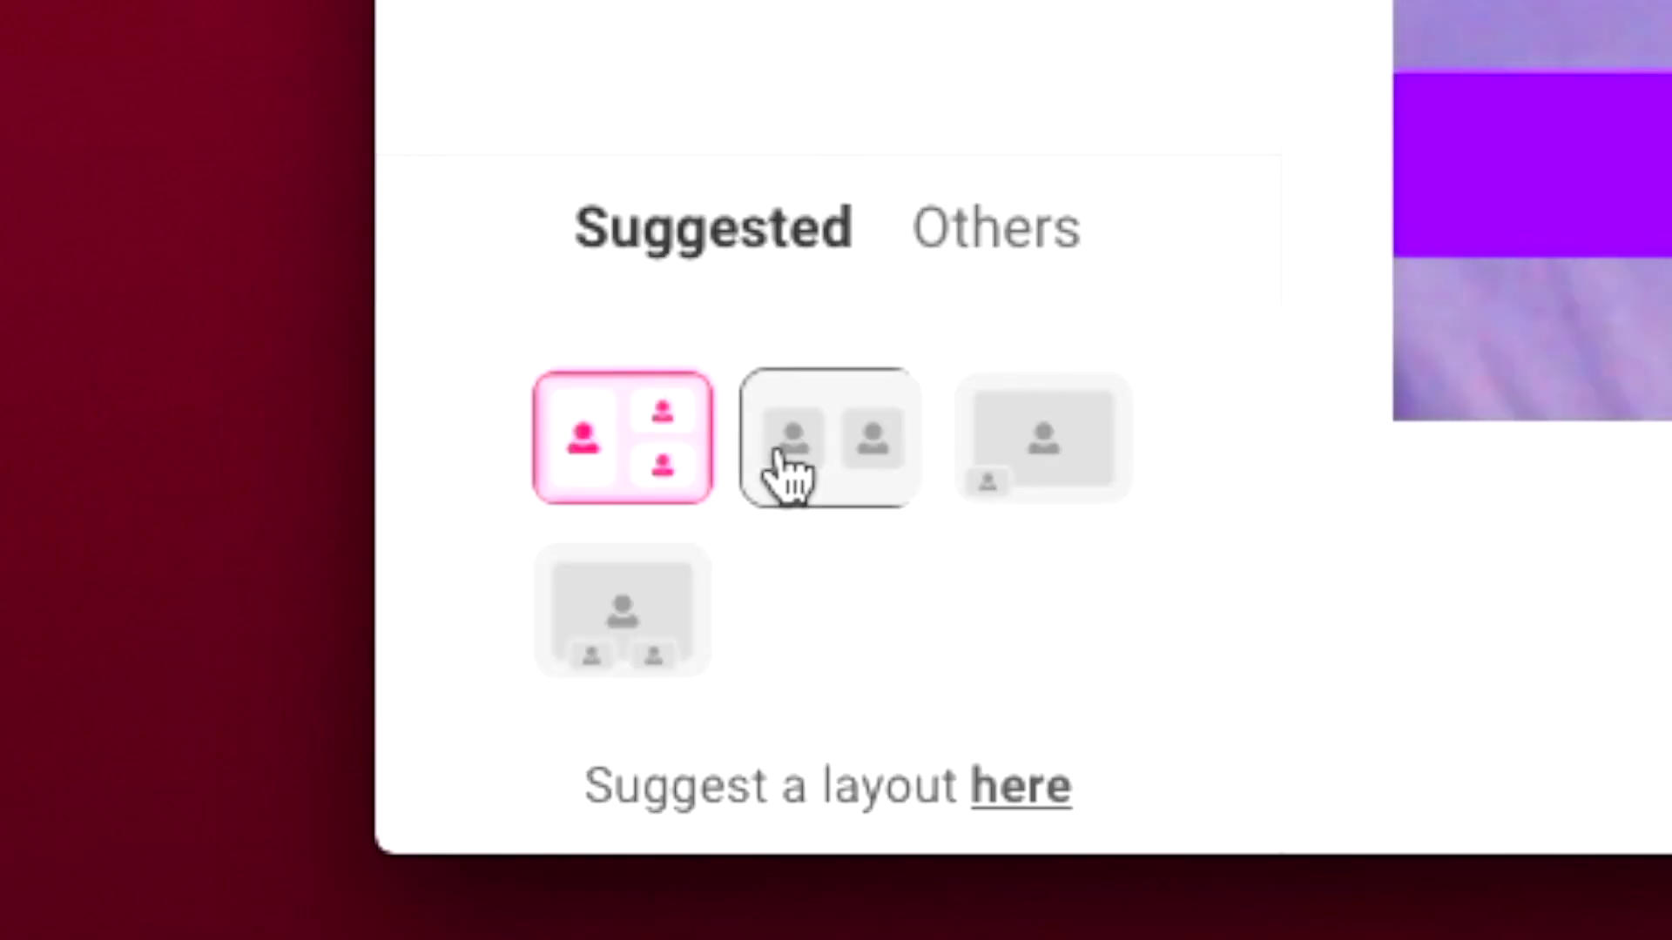
{"action": "left_click", "coordinate": [790, 472]}
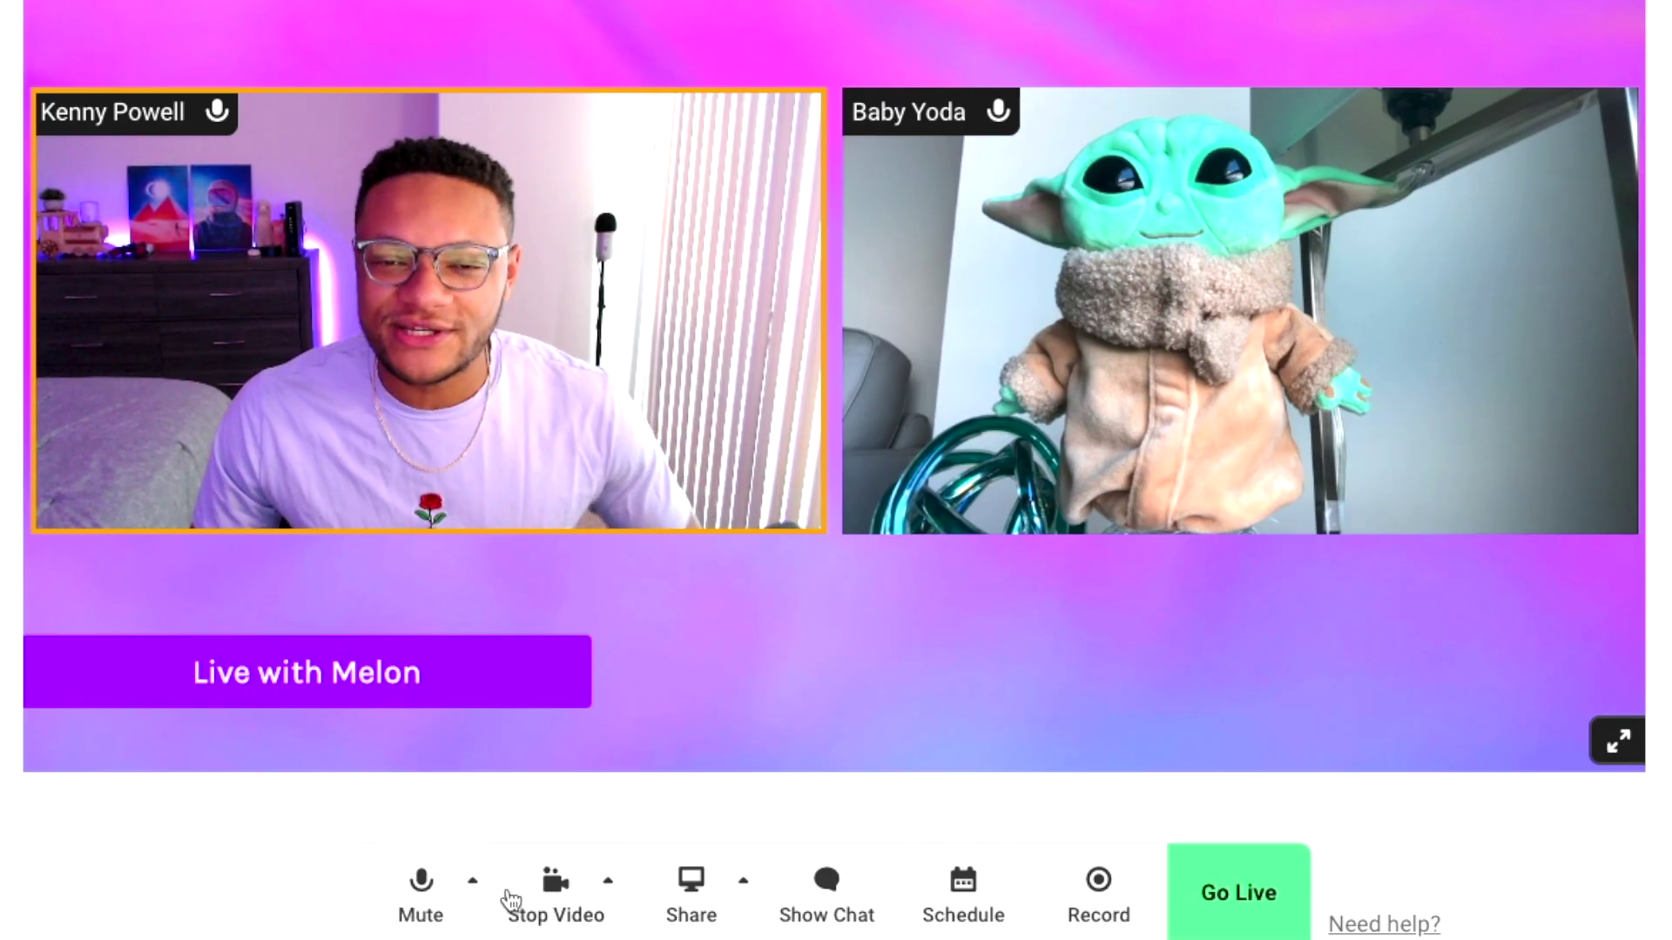
- Toggle the microphone mute and review the available audio input and output devices
{"action": "left_click", "coordinate": [419, 924]}
{"action": "left_click", "coordinate": [419, 925]}
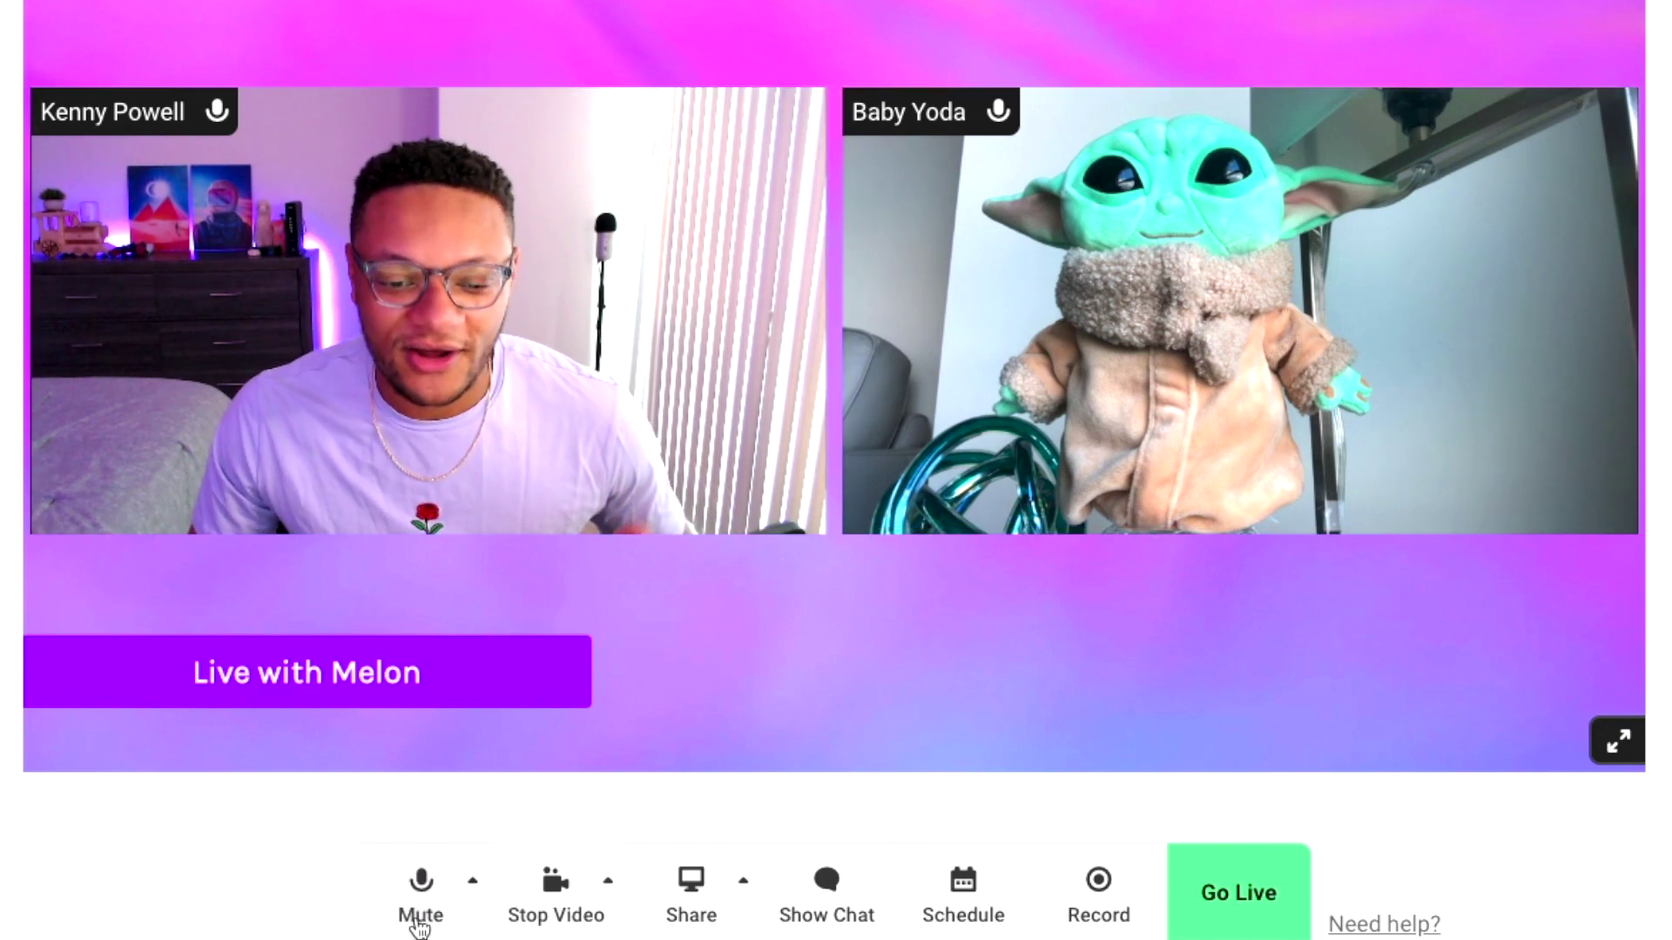
{"action": "left_click", "coordinate": [473, 888]}
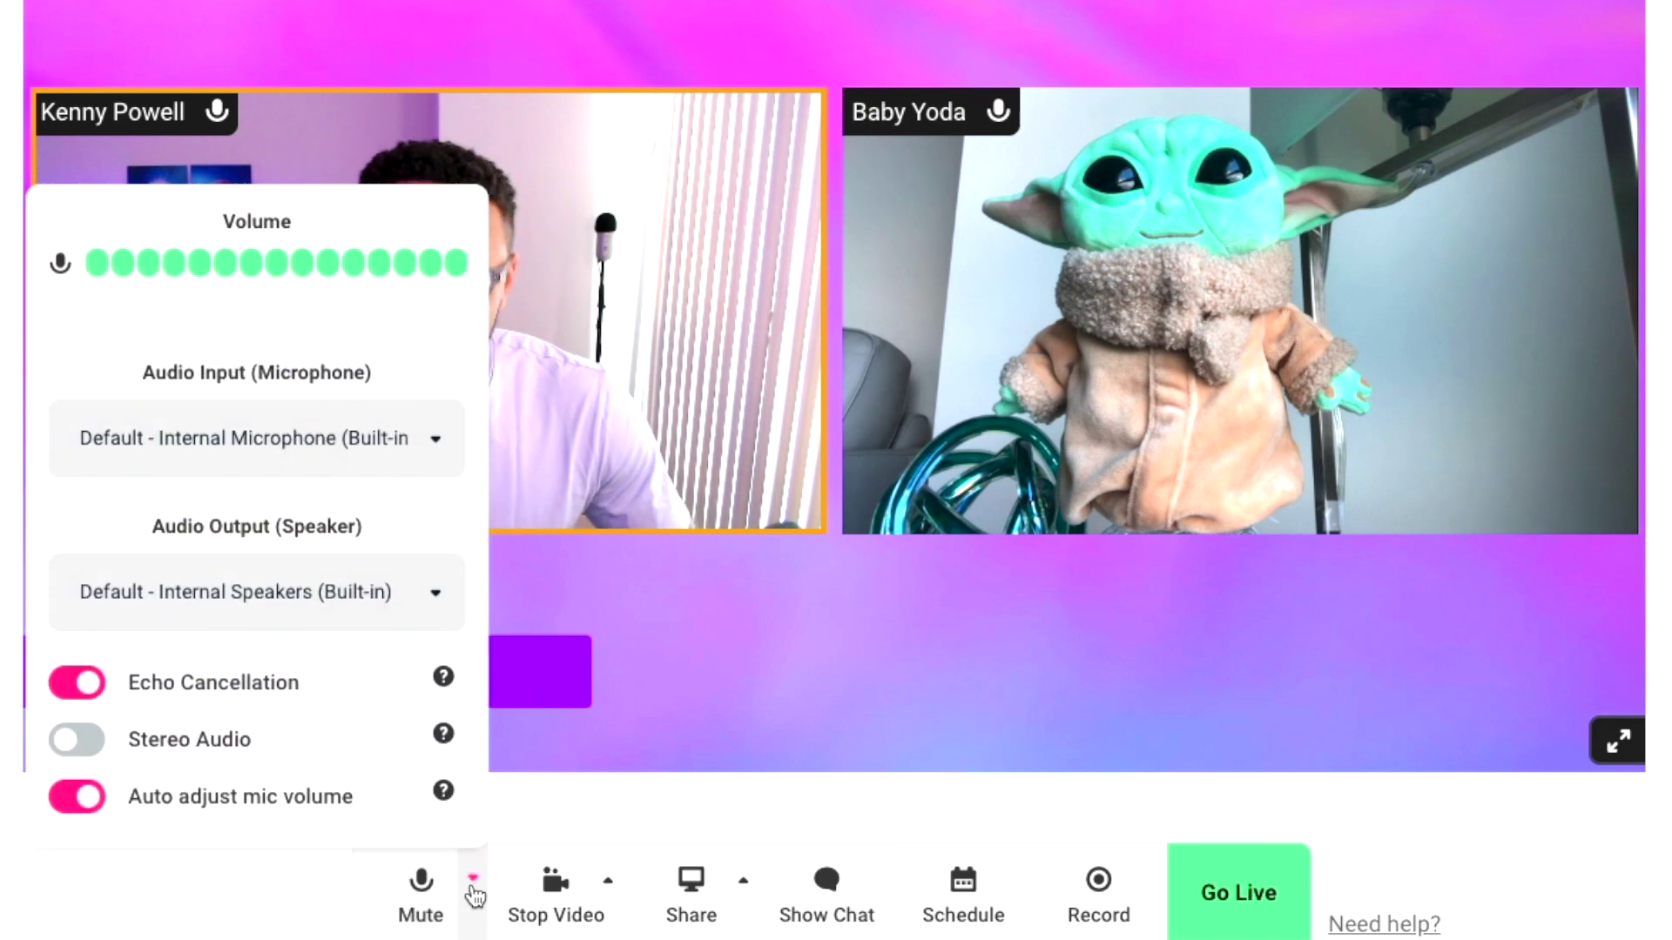
{"action": "left_click", "coordinate": [401, 459]}
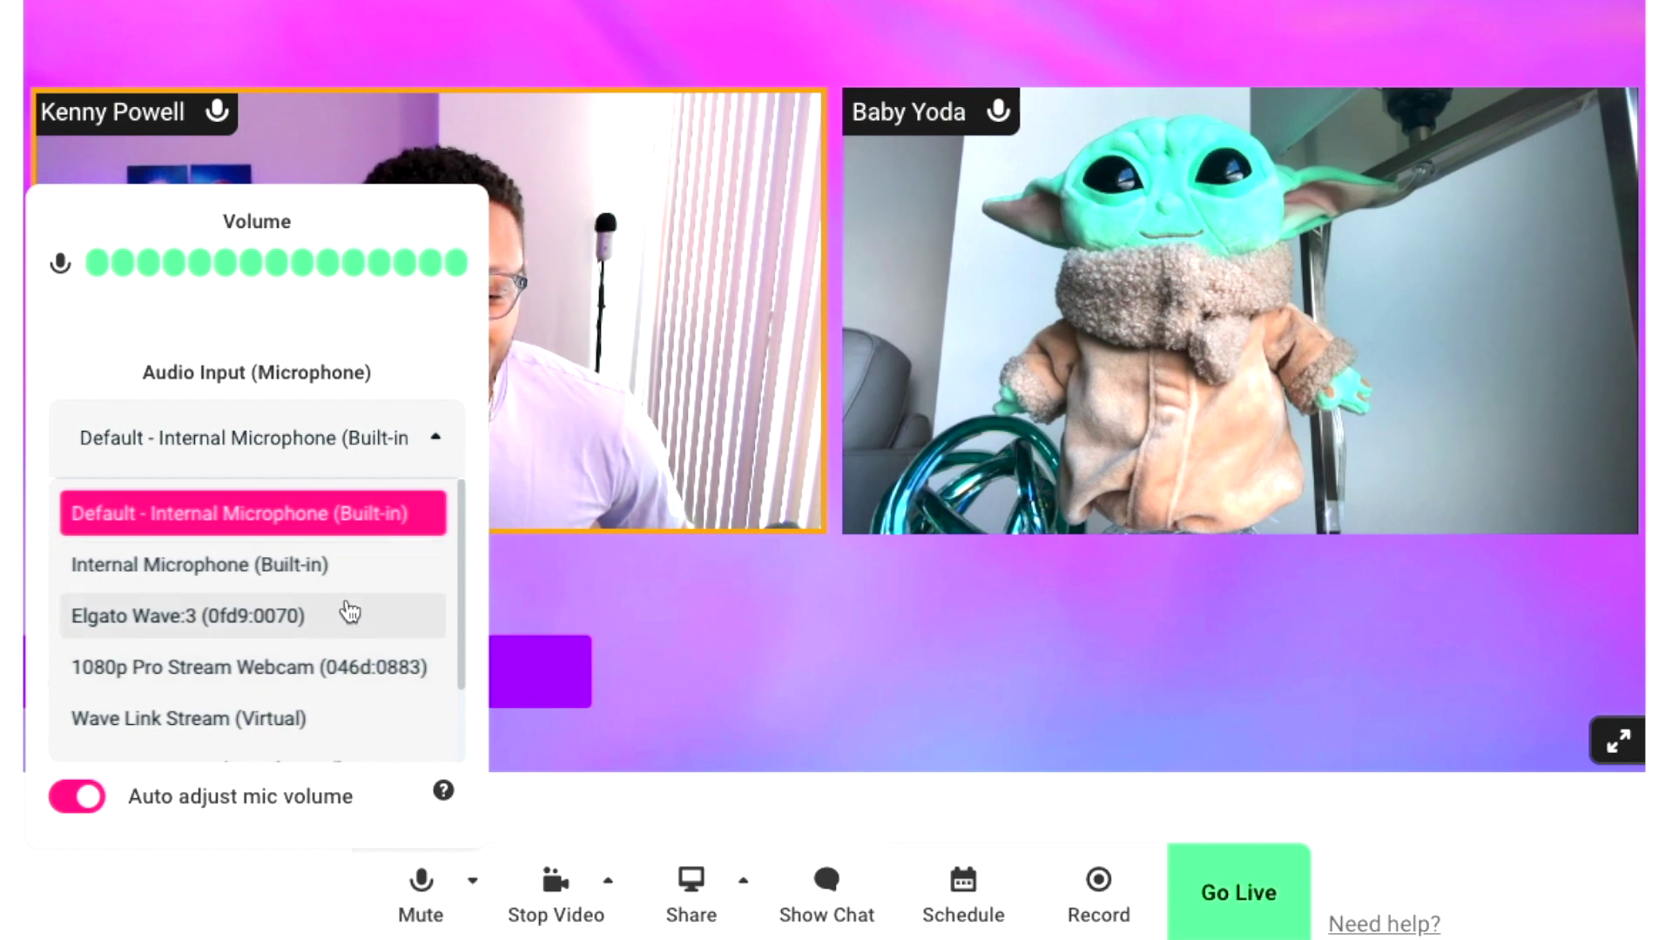
{"action": "left_click", "coordinate": [409, 437]}
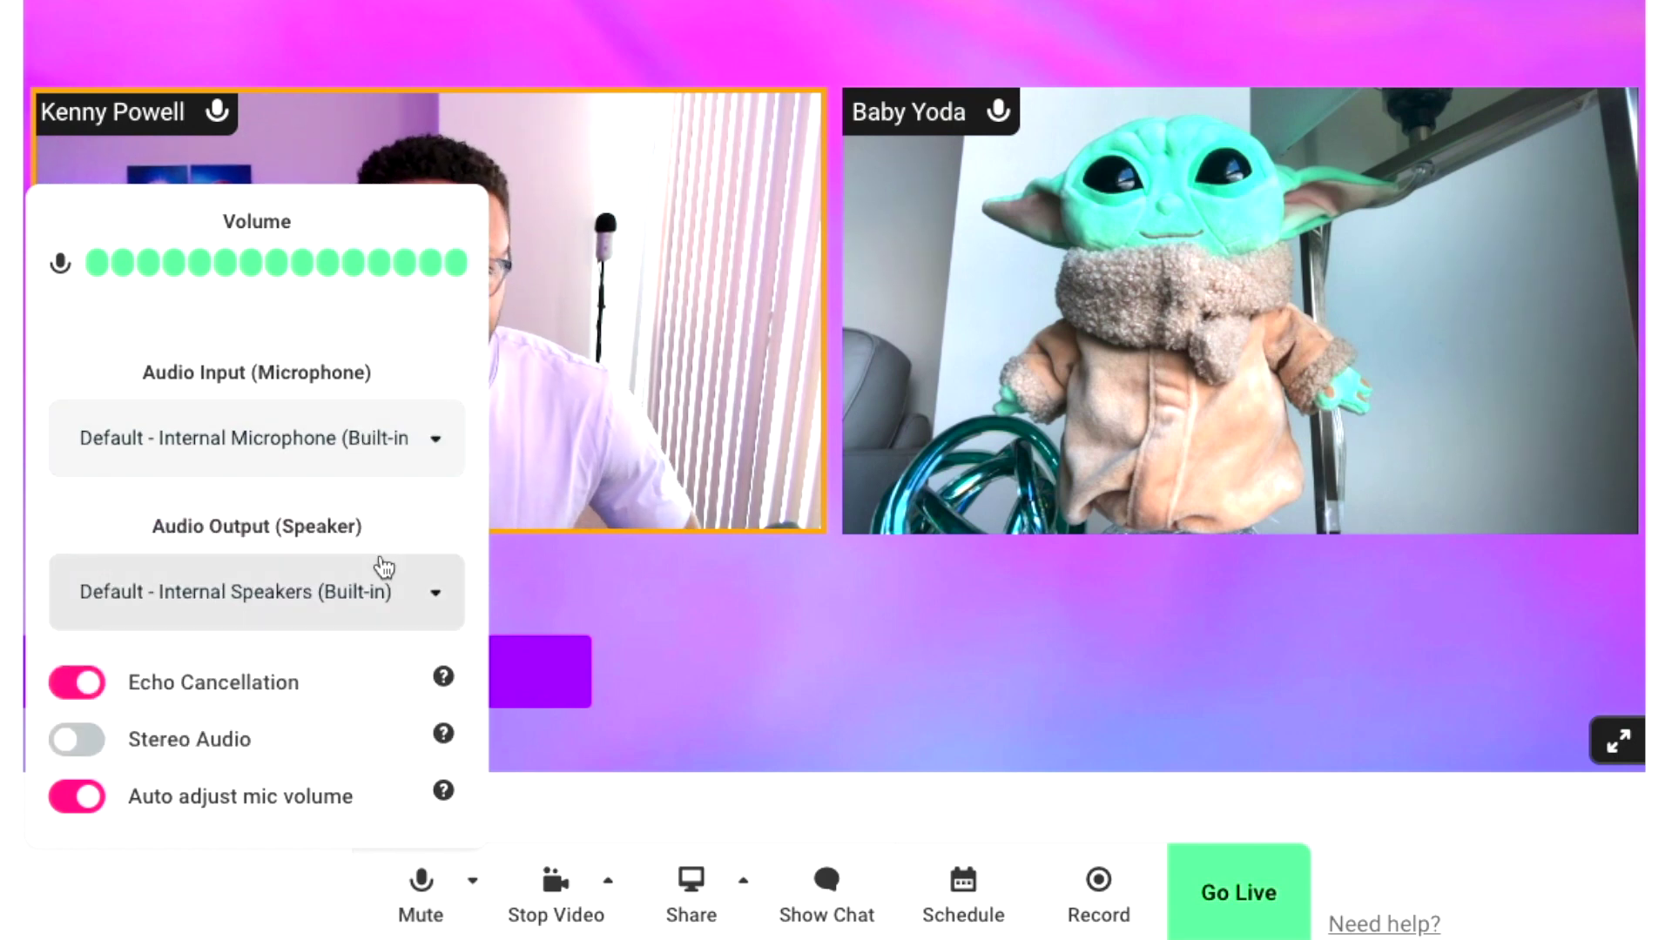
{"action": "left_click", "coordinate": [271, 600]}
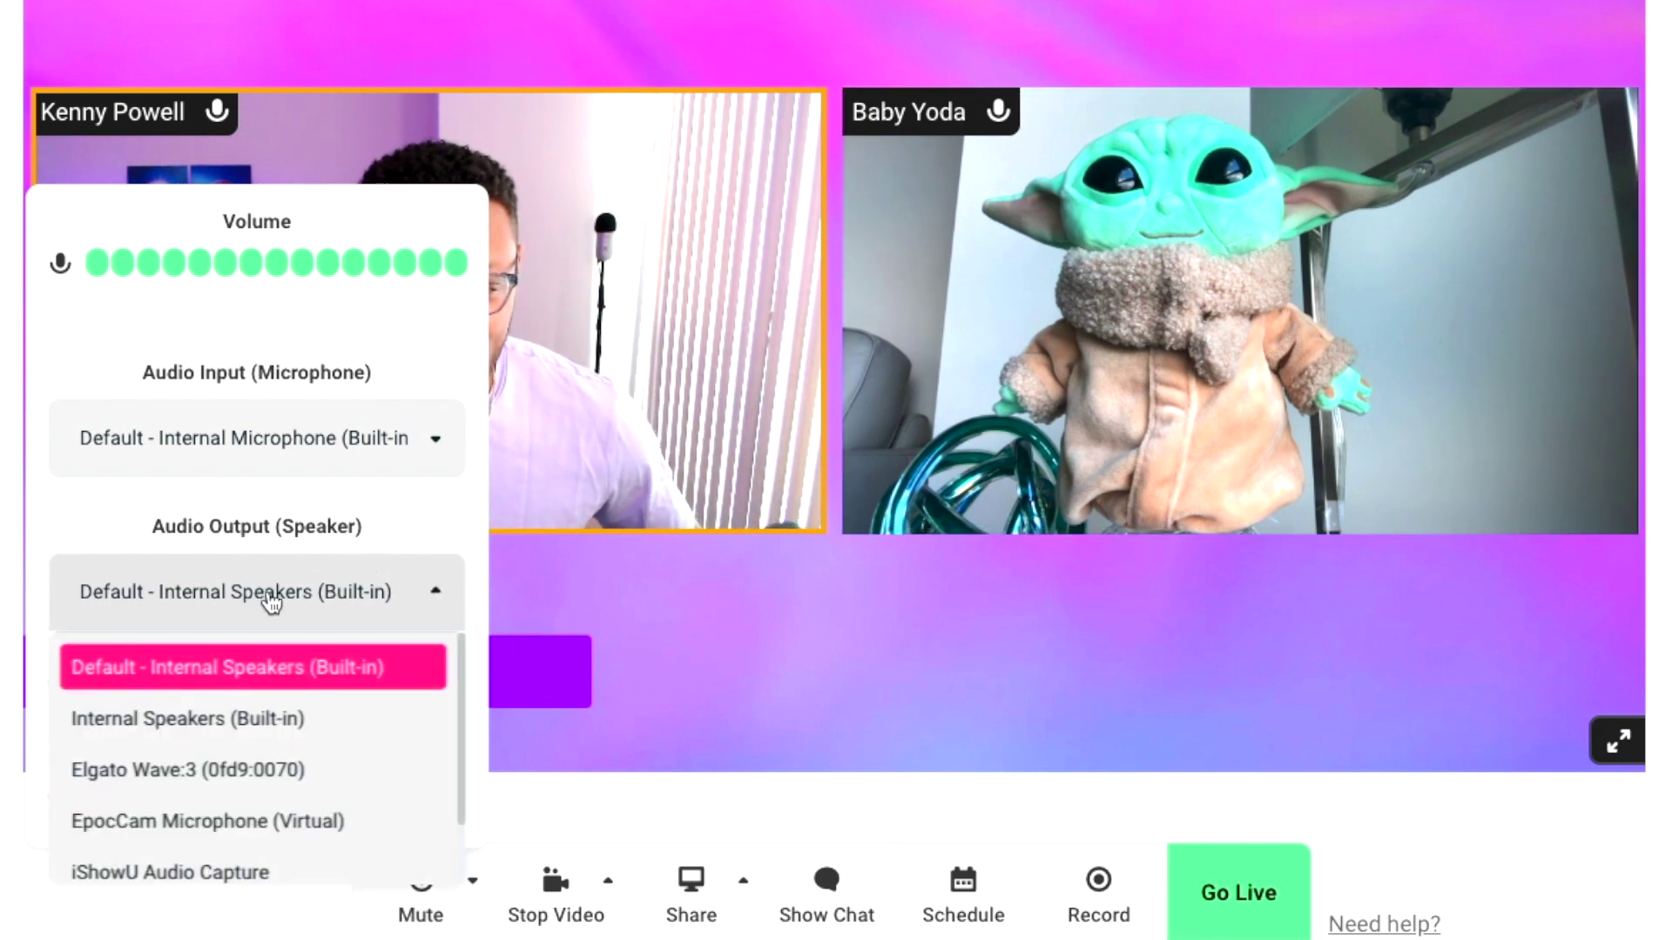
{"action": "left_click", "coordinate": [271, 601]}
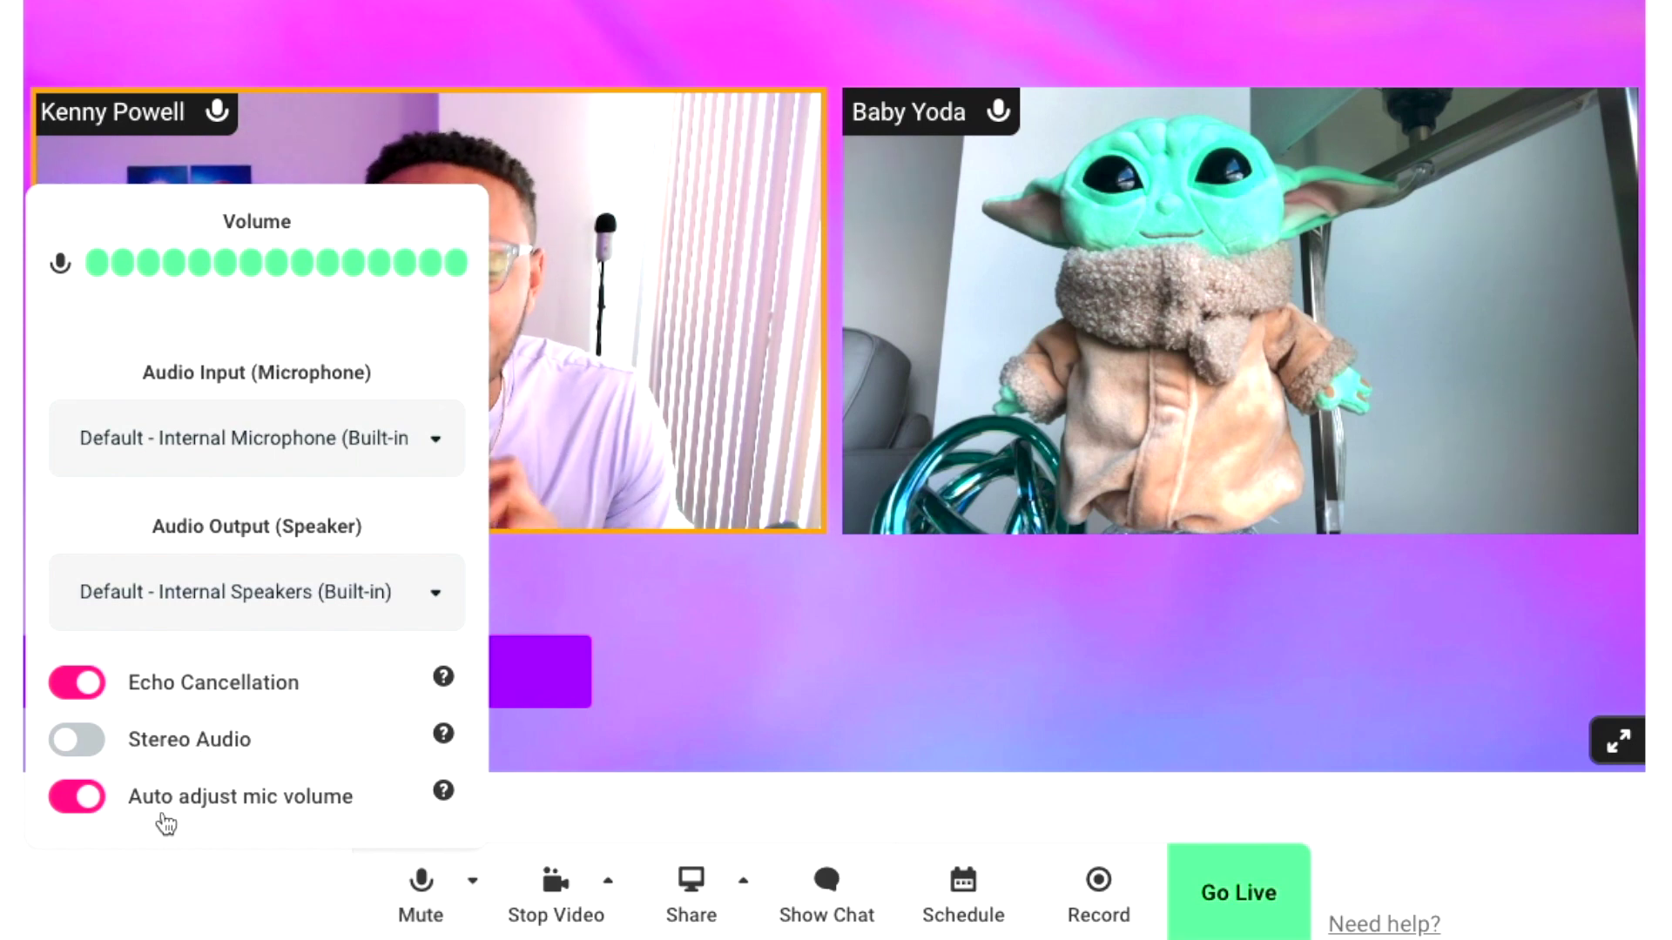
- Turn off automatic mic volume adjustment, try a higher manual level, and set the volume to 100%
{"action": "left_click", "coordinate": [96, 808]}
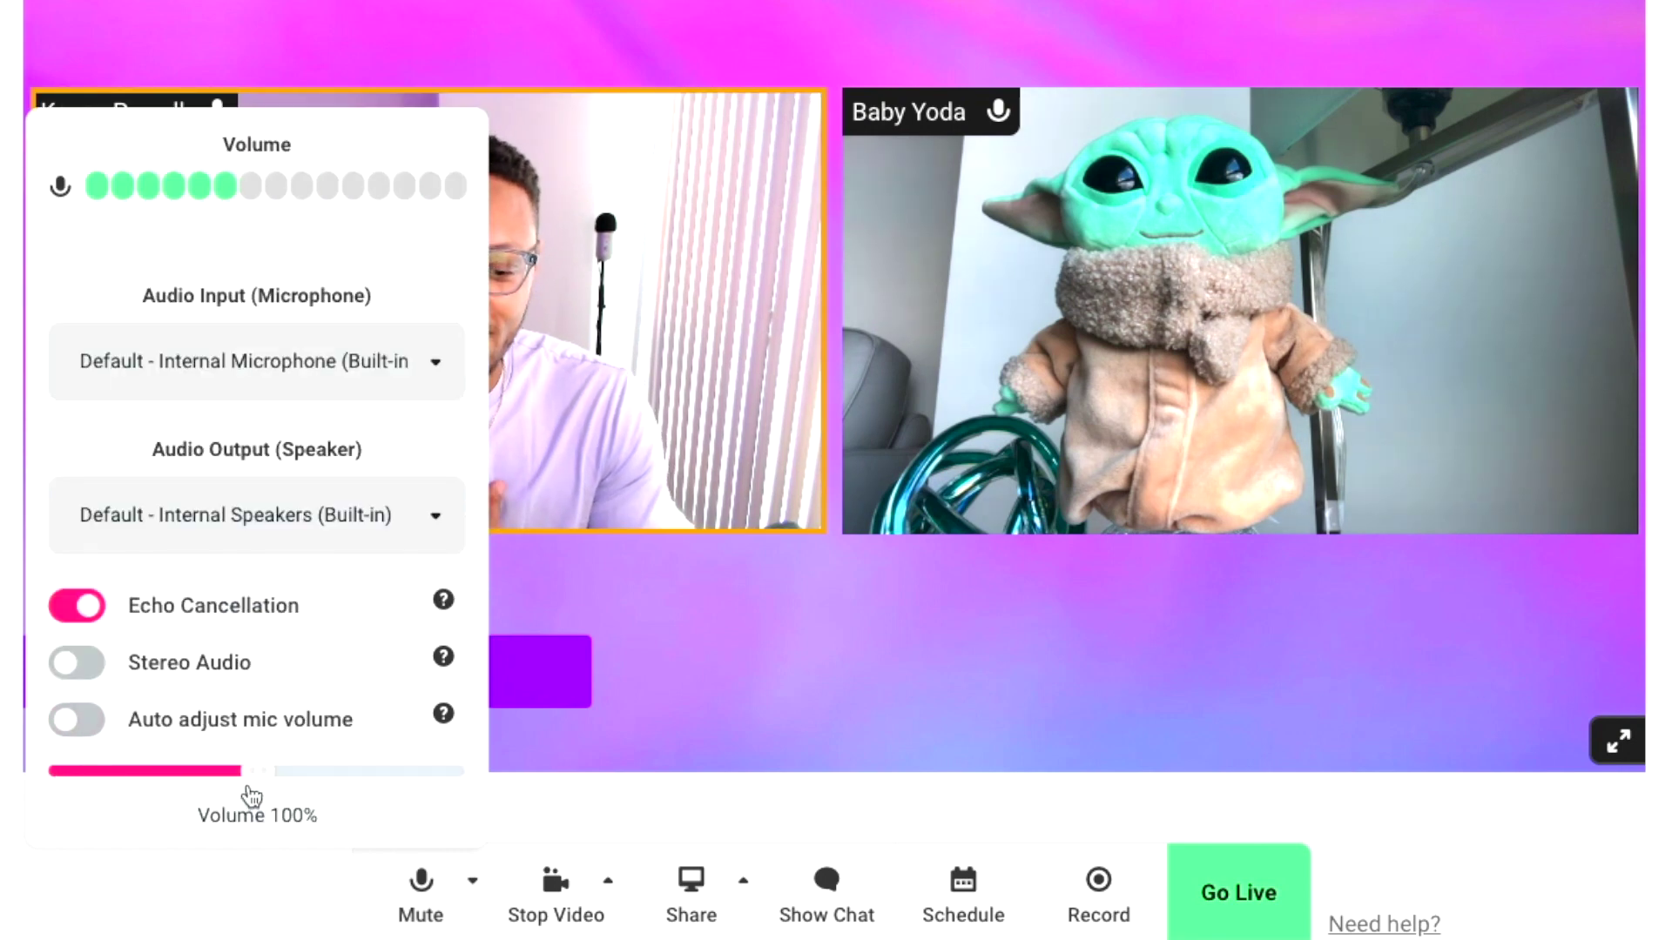
{"action": "left_click_drag", "start_coordinate": [251, 796], "coordinate": [320, 784]}
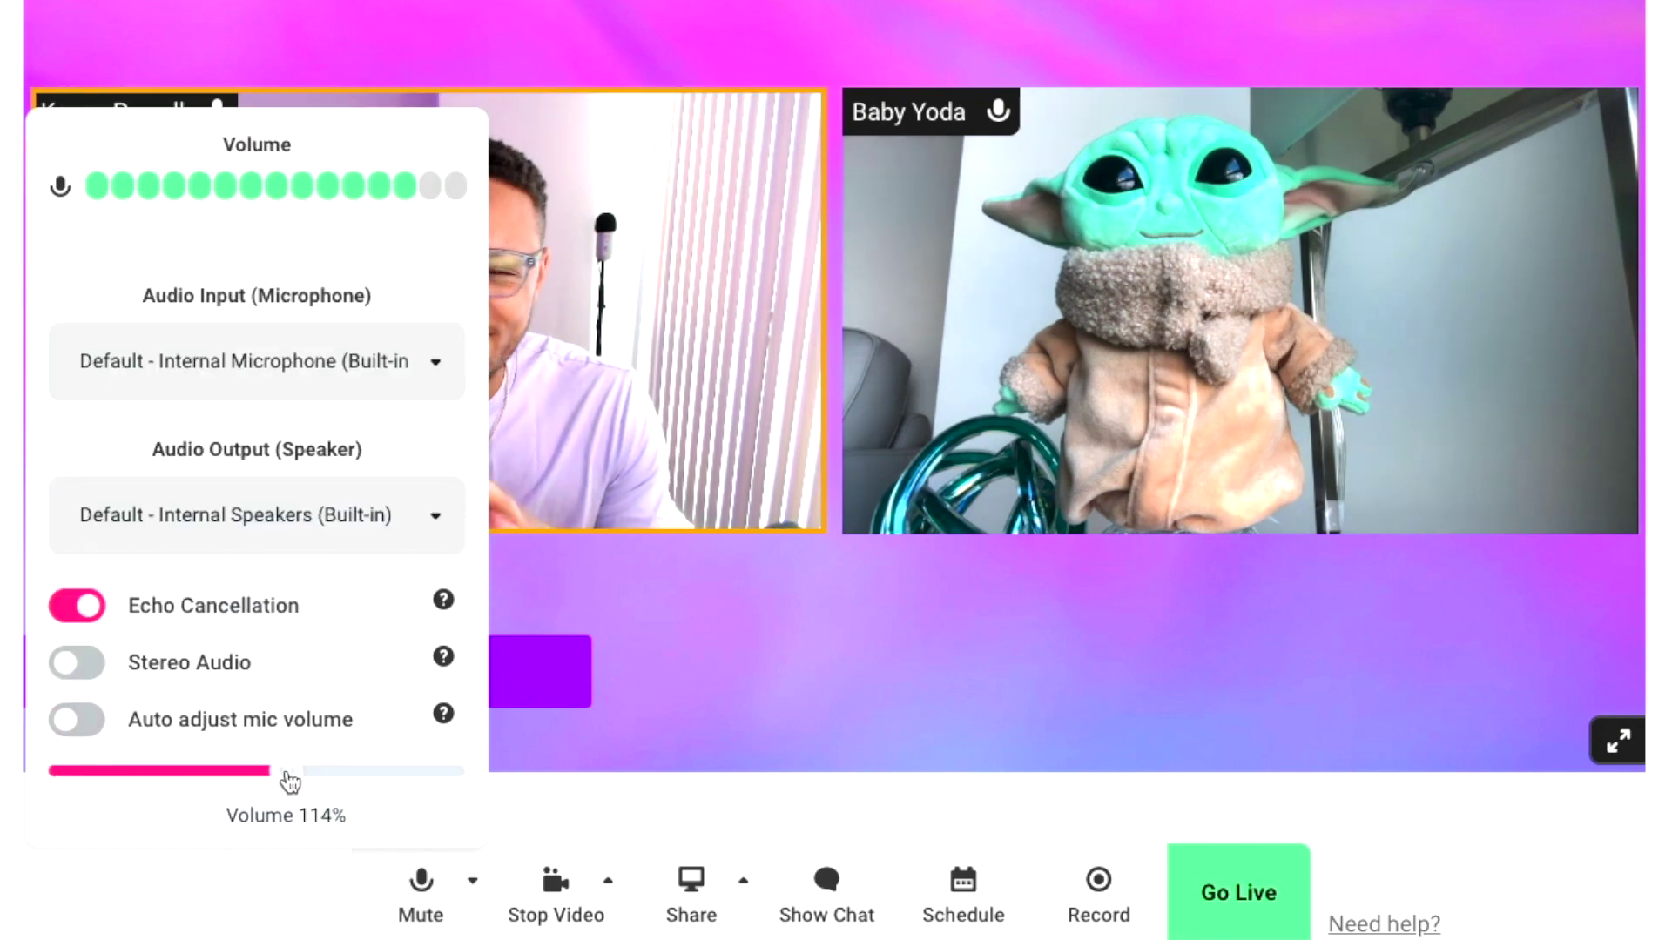
{"action": "left_click_drag", "start_coordinate": [271, 783], "coordinate": [253, 778]}
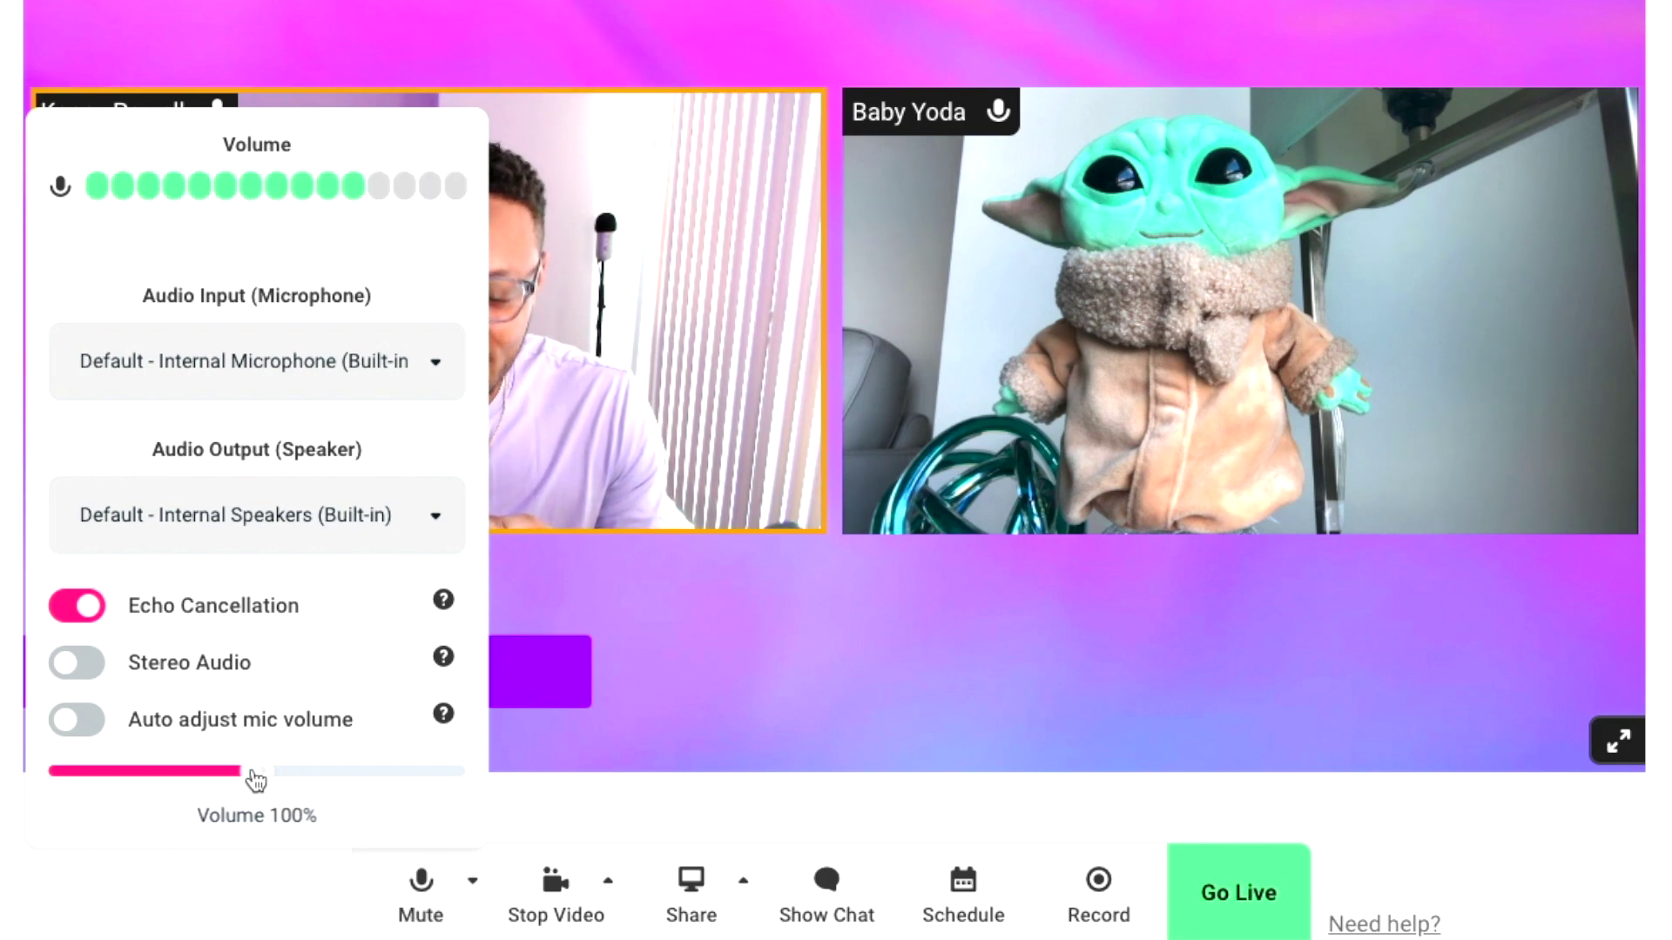
{"action": "left_click", "coordinate": [440, 794]}
- Toggle the camera off and on, and select Full HD Resolution (1080 @ 30fps) for the webcam
{"action": "left_click", "coordinate": [538, 881]}
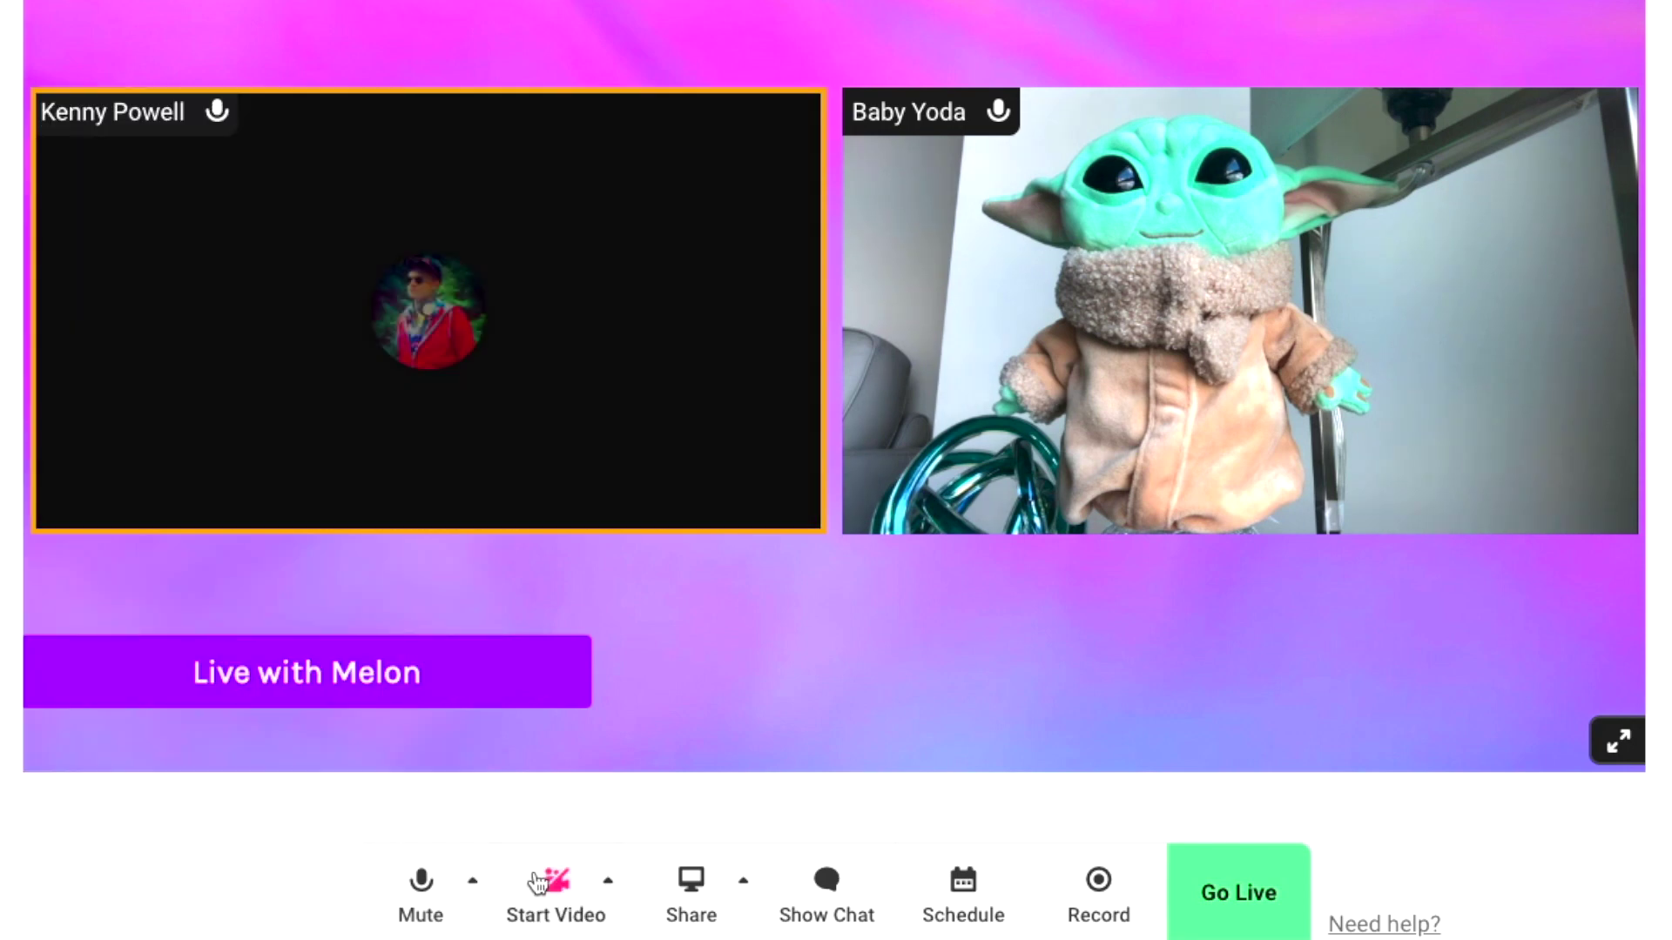
{"action": "left_click", "coordinate": [532, 875]}
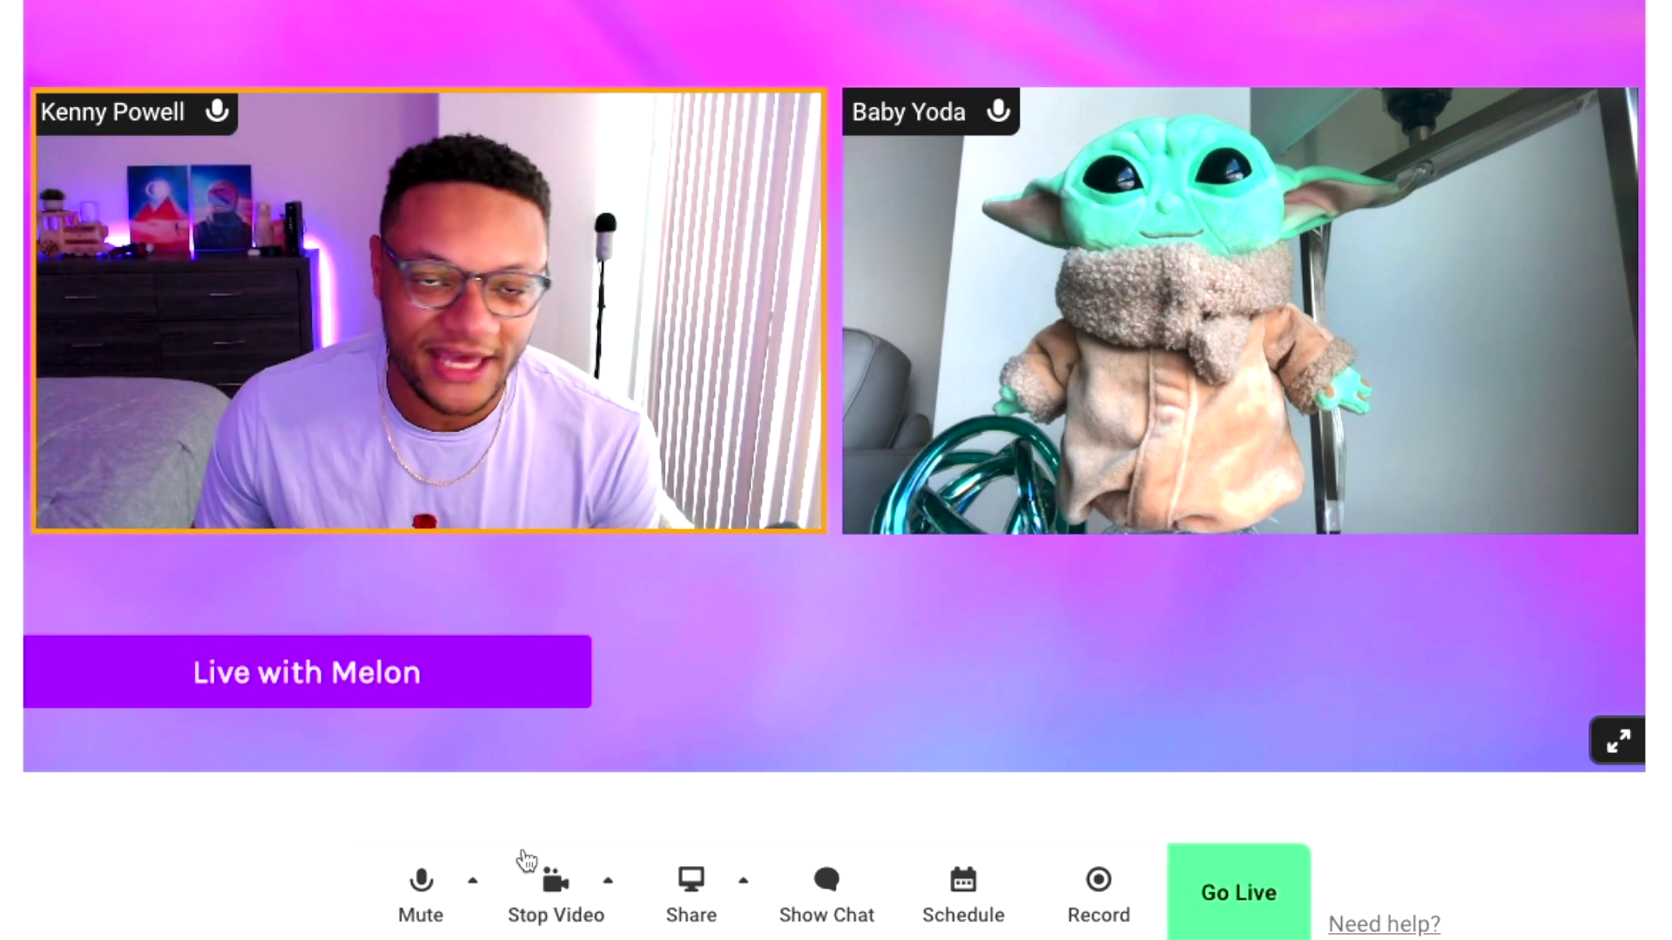
{"action": "left_click", "coordinate": [607, 895]}
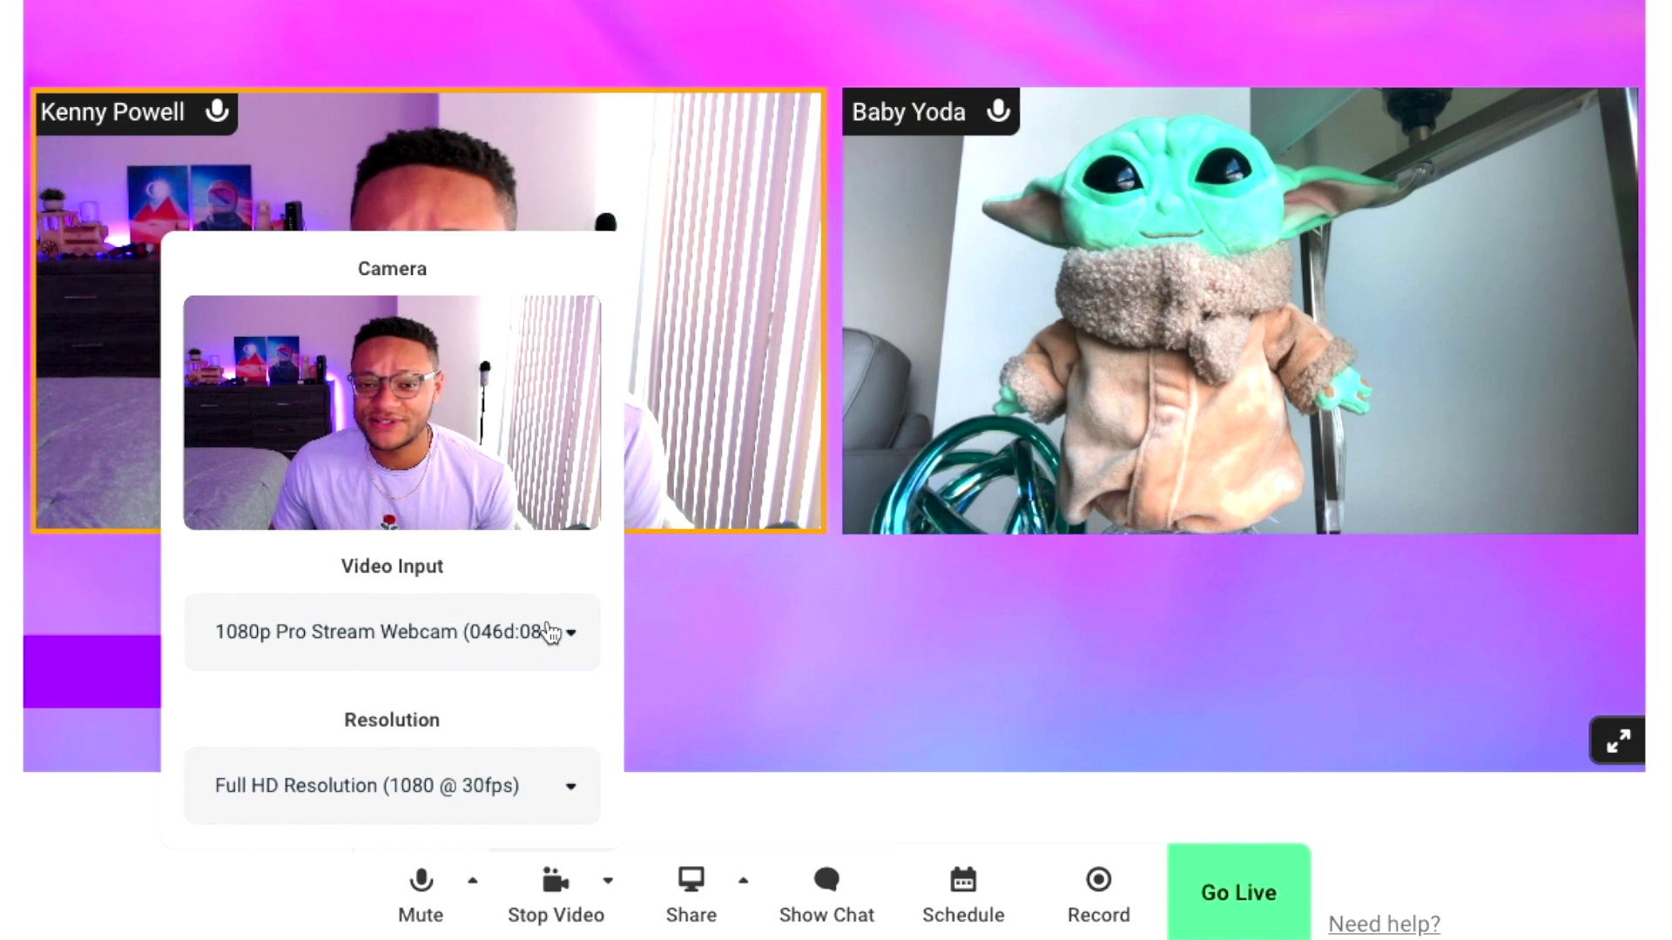
{"action": "left_click", "coordinate": [452, 813]}
{"action": "left_click", "coordinate": [451, 813]}
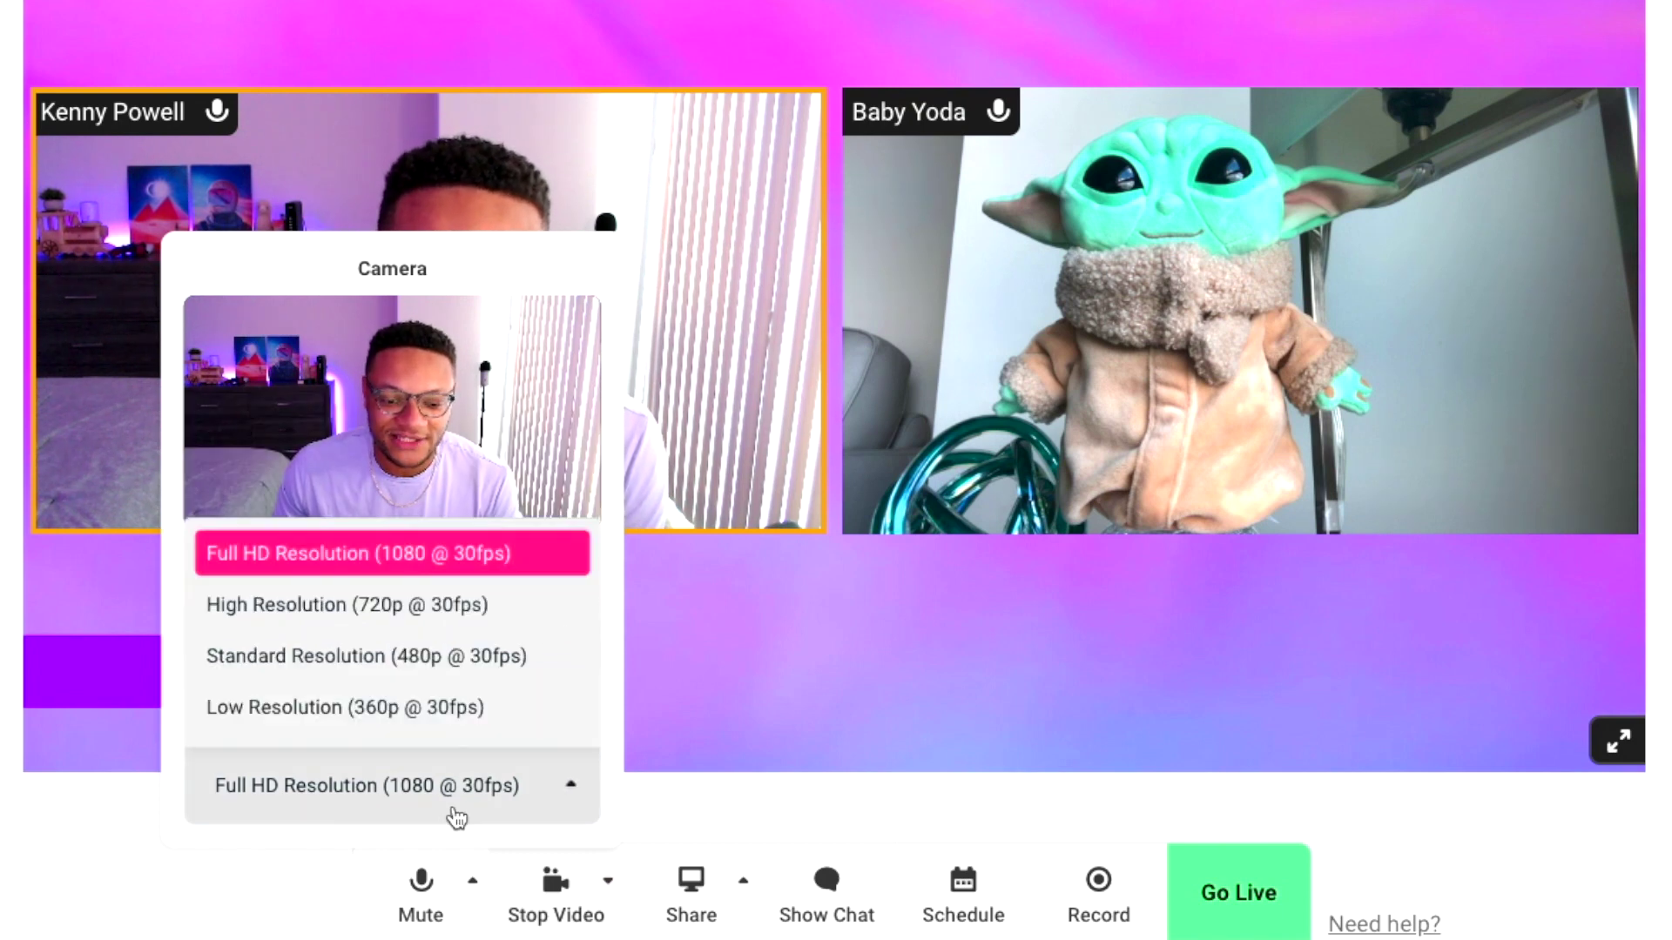
{"action": "left_click", "coordinate": [459, 579]}
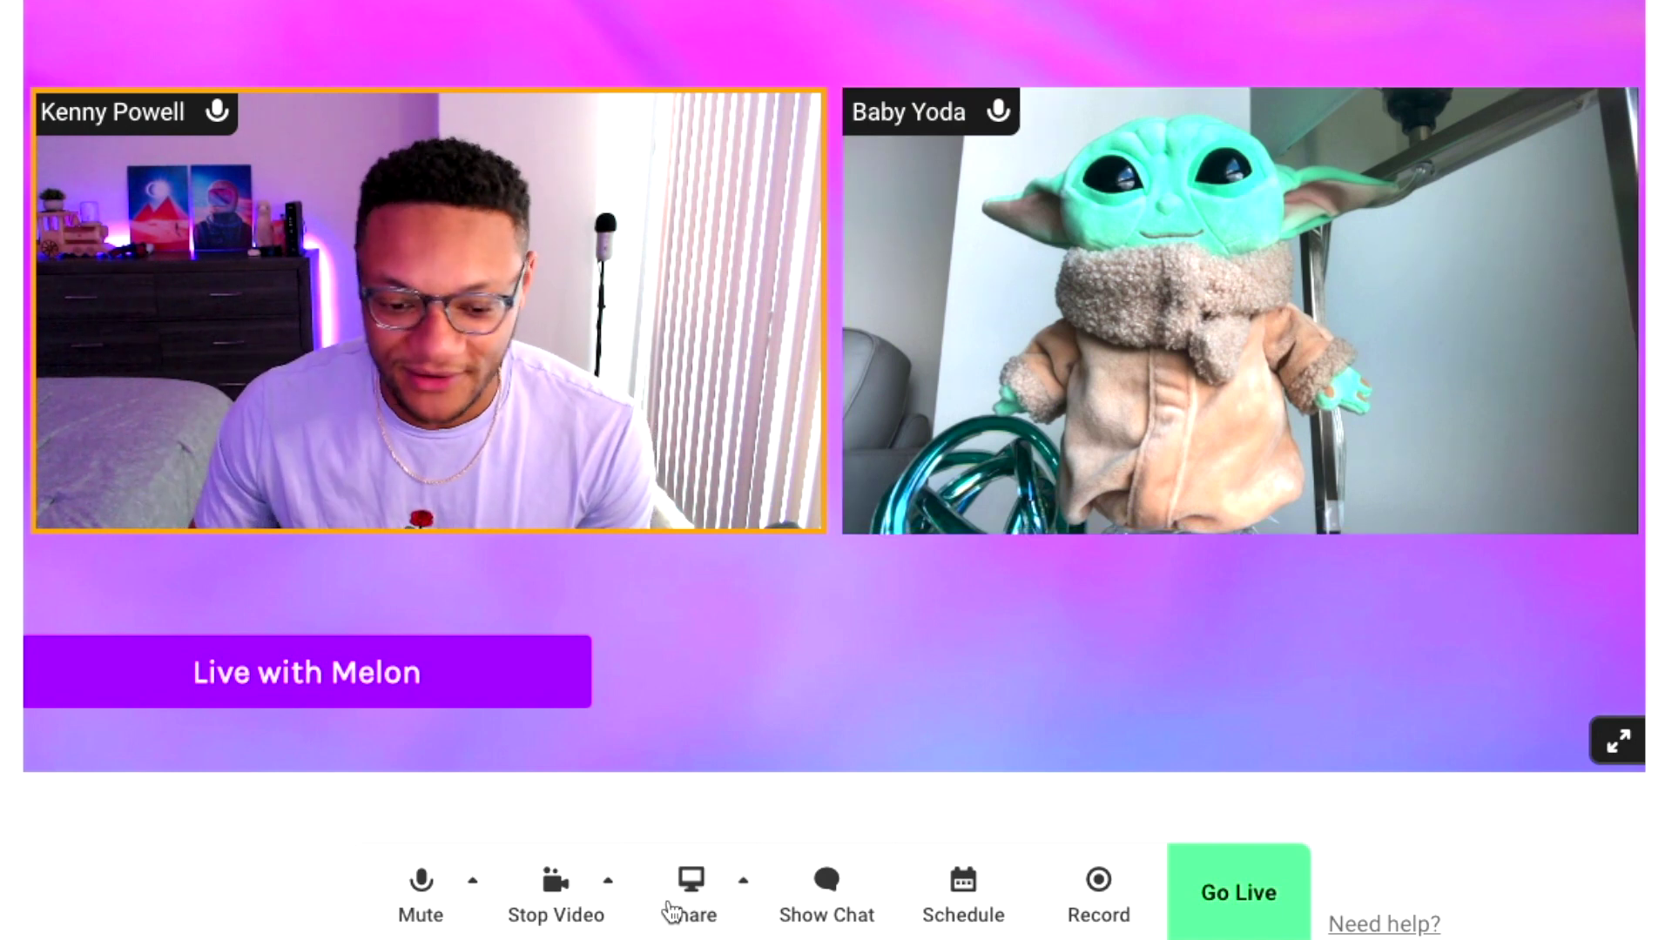
- Look at the screen and video sharing options, agreeing to proceed with Video Share
{"action": "left_click", "coordinate": [684, 910]}
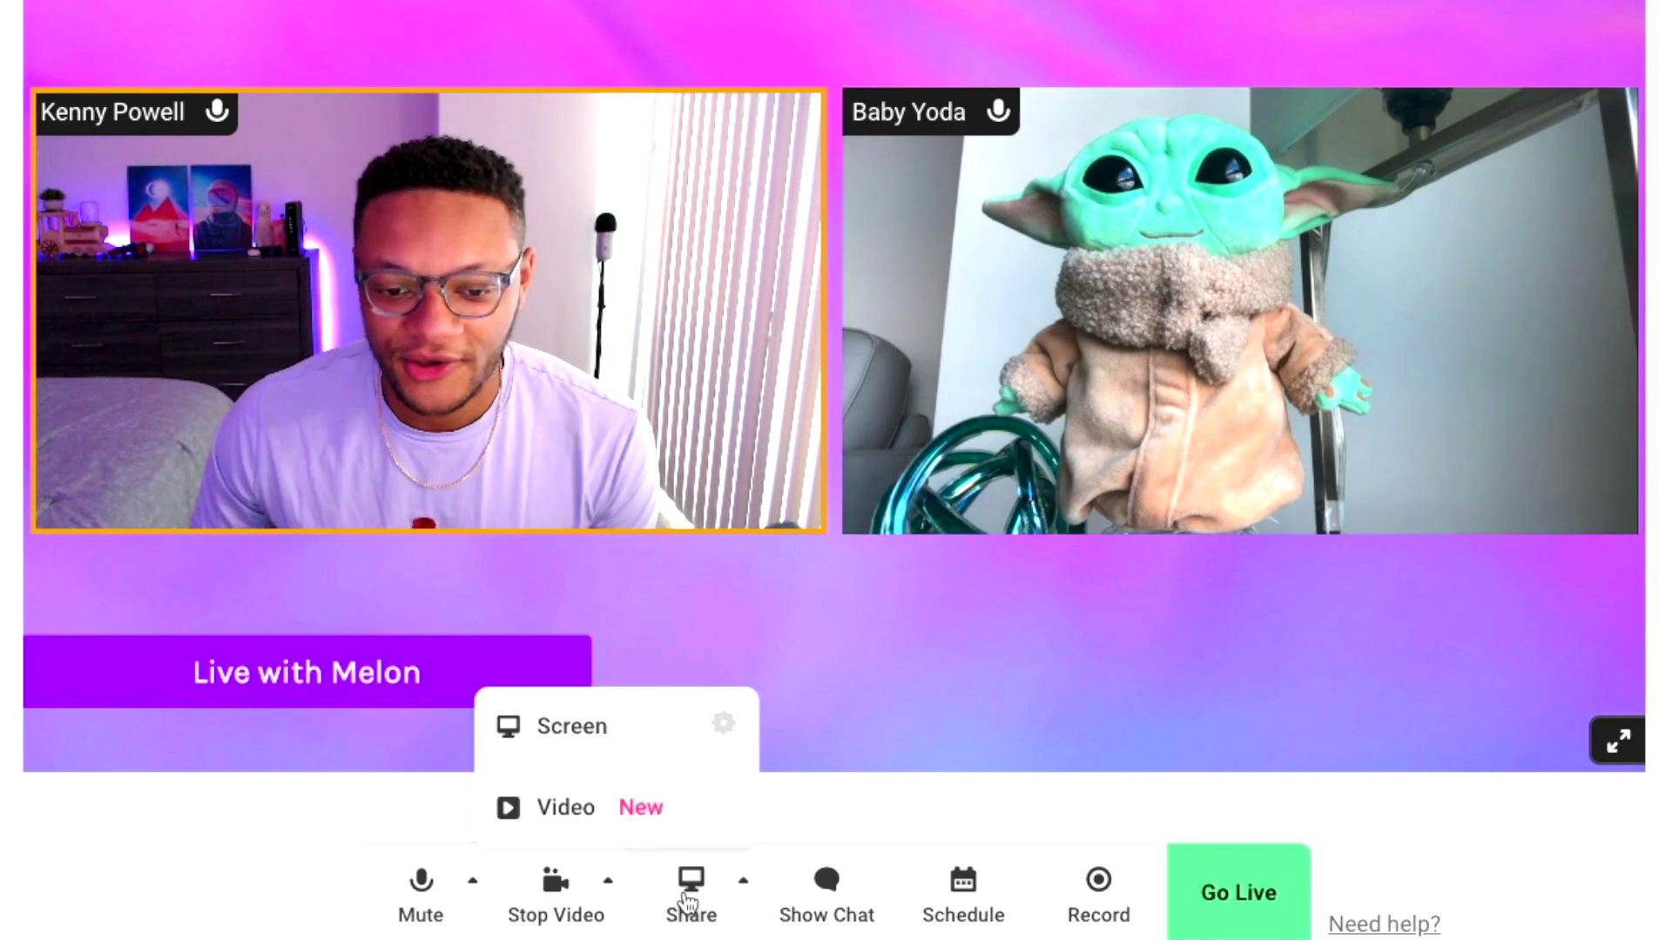
{"action": "left_click", "coordinate": [627, 734]}
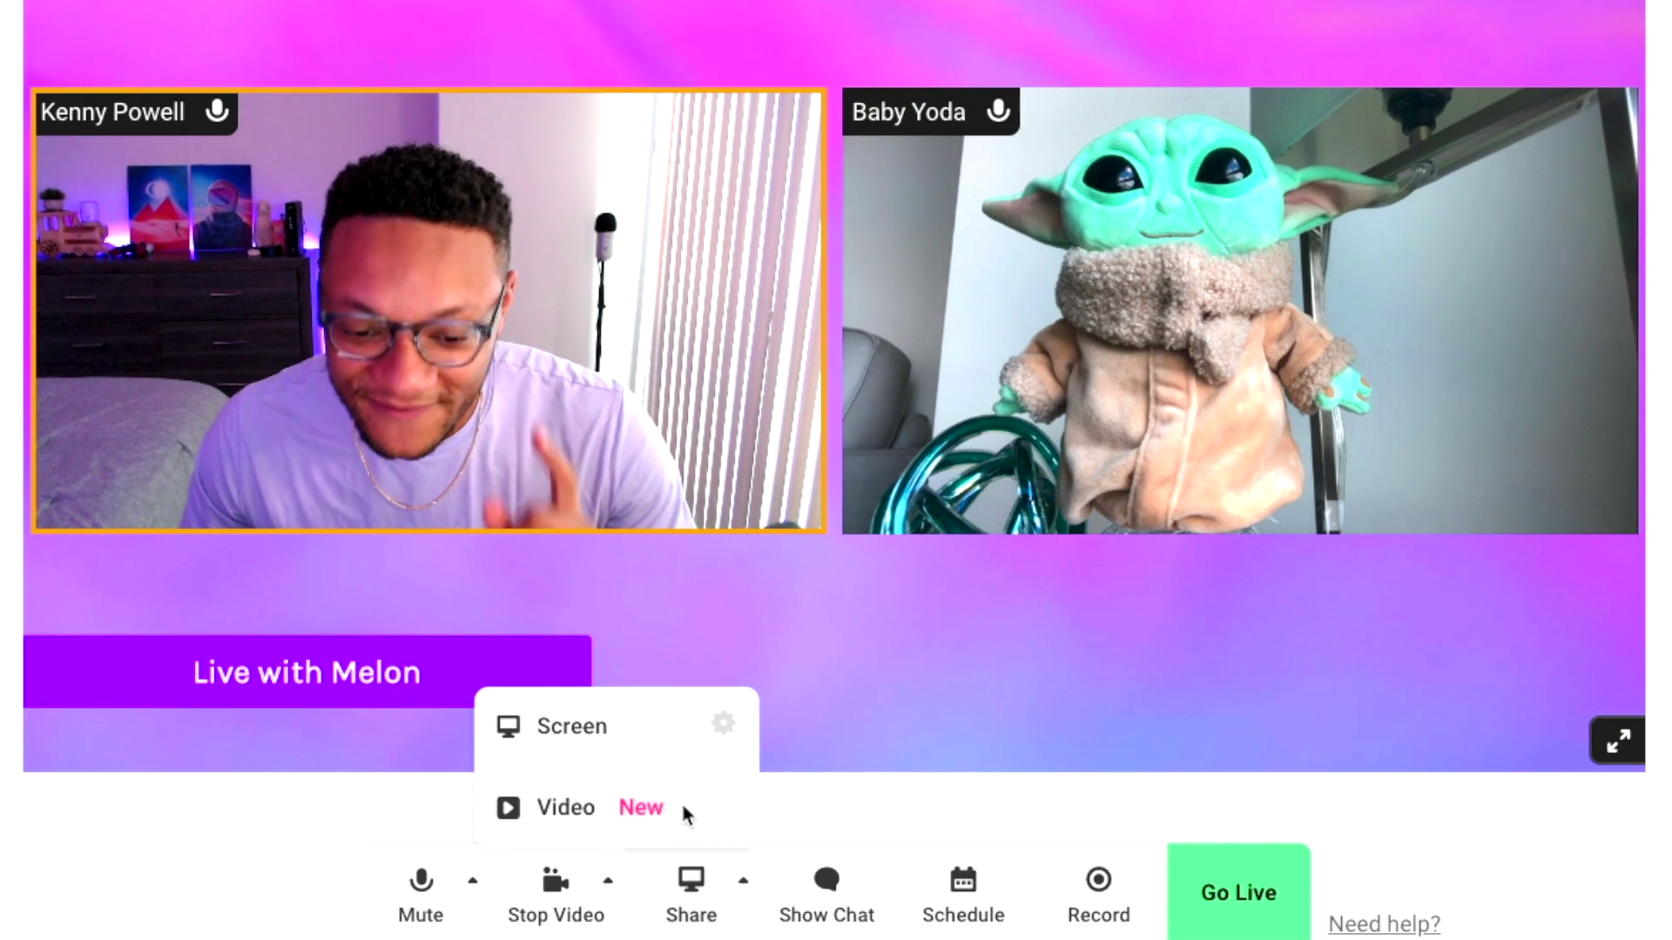
{"action": "left_click", "coordinate": [686, 811]}
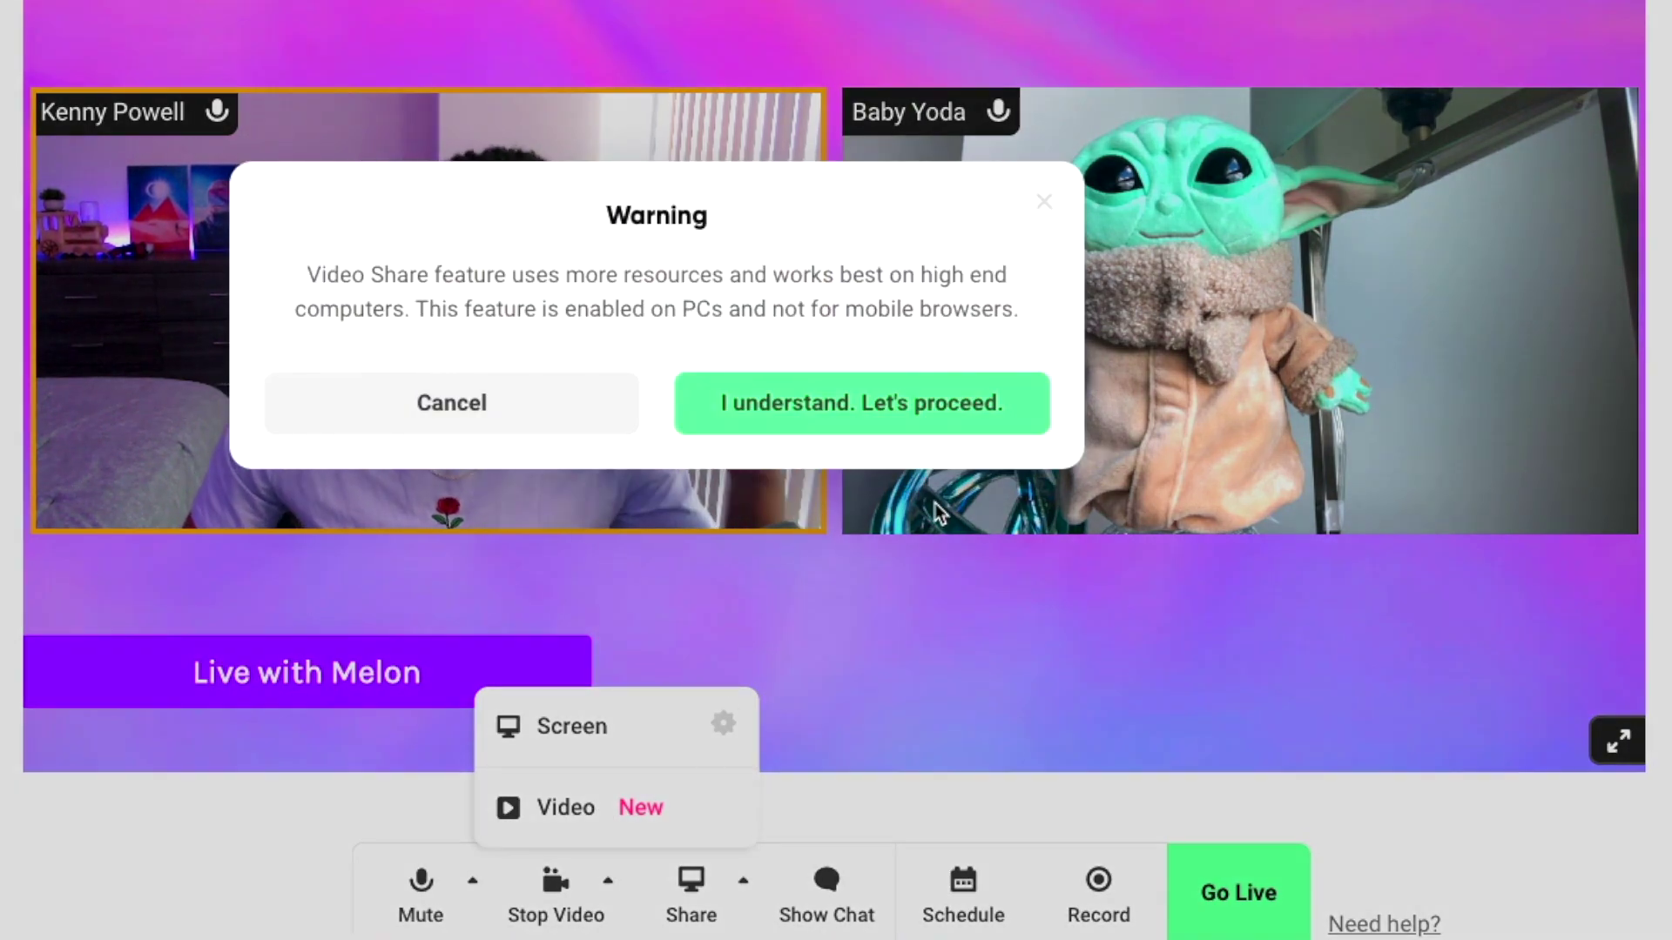
{"action": "left_click", "coordinate": [941, 425]}
{"action": "left_click", "coordinate": [866, 901]}
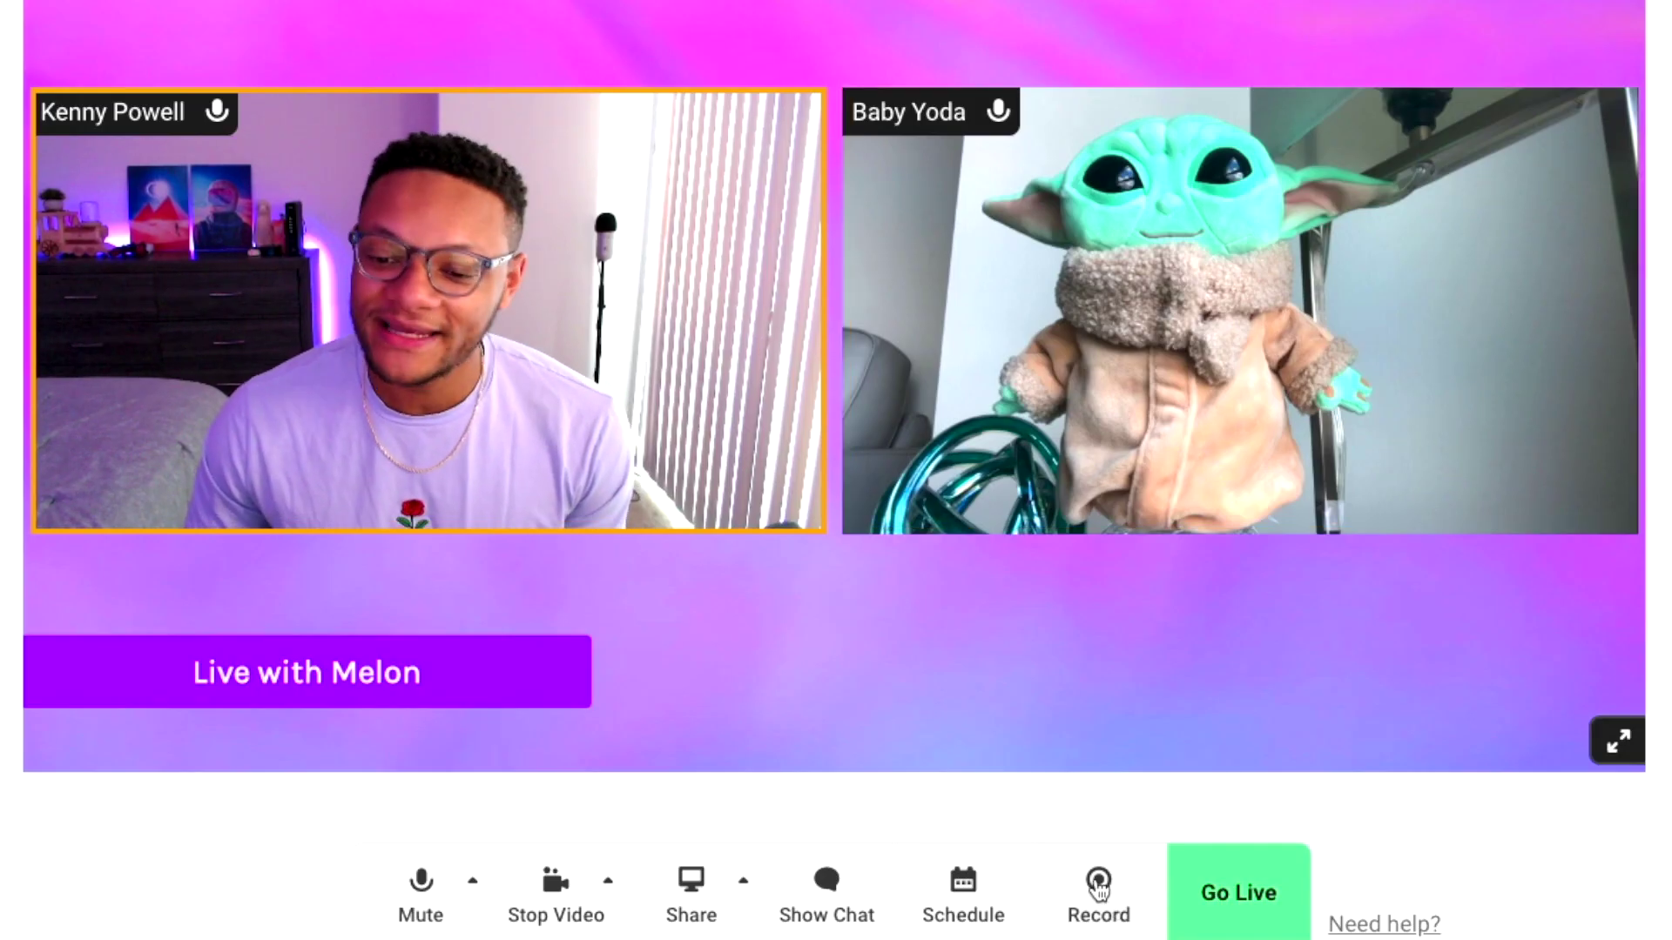
- Review the streaming destinations offered for going live and dismiss them without starting a stream
{"action": "left_click", "coordinate": [1257, 903]}
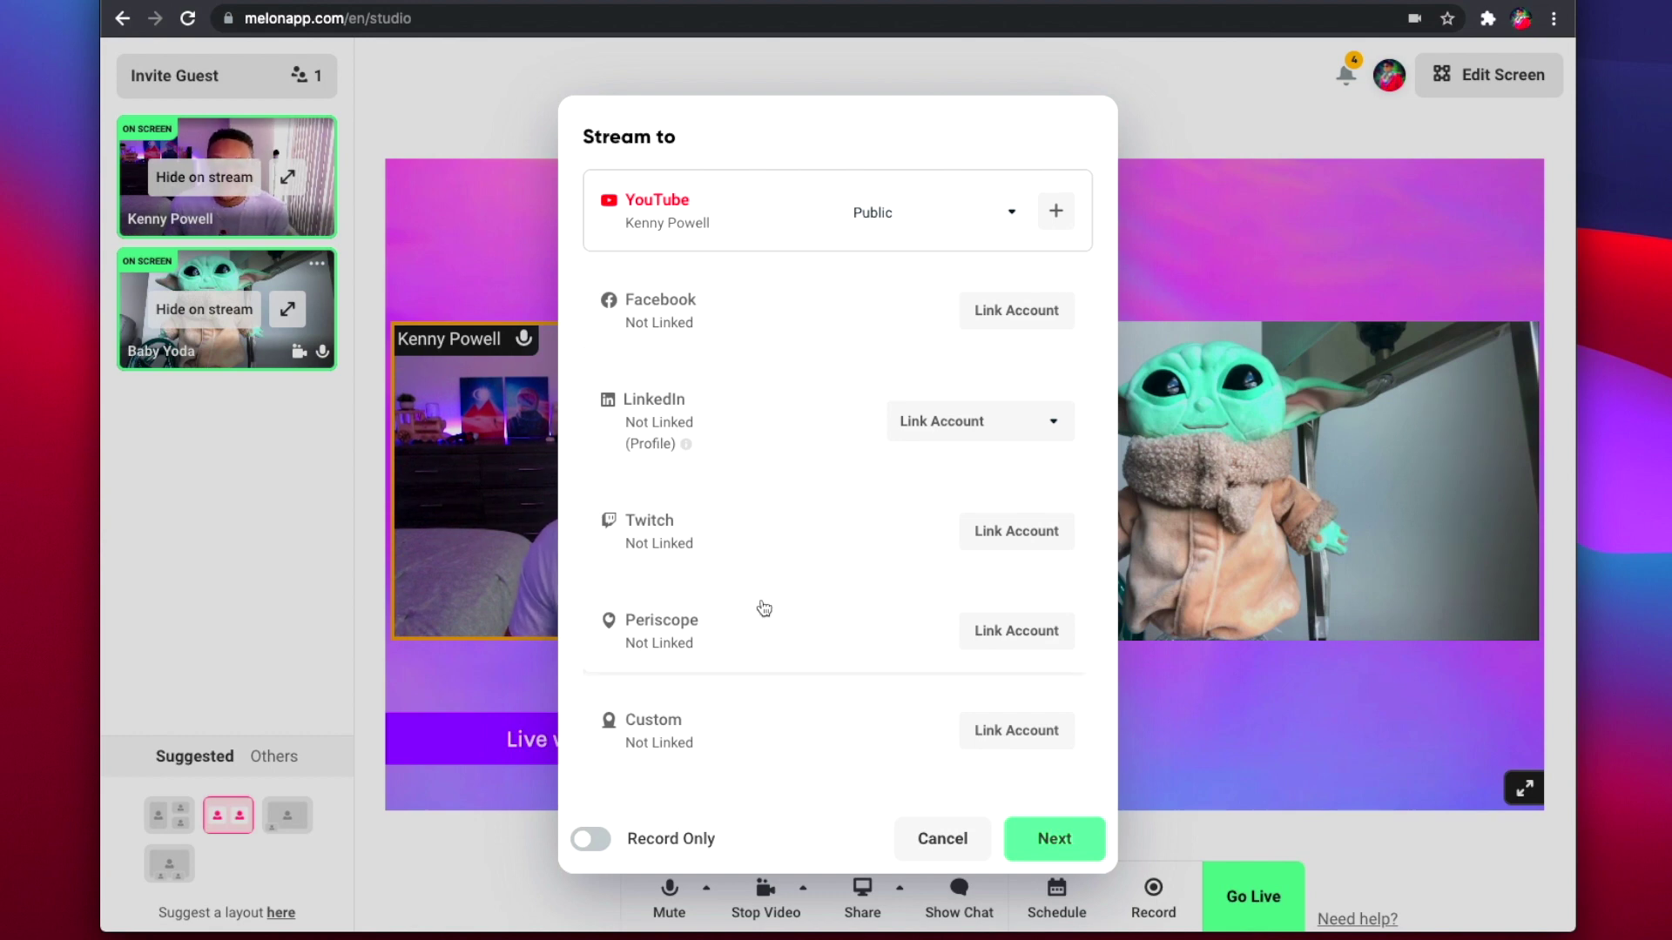
{"action": "key", "text": "Escape"}
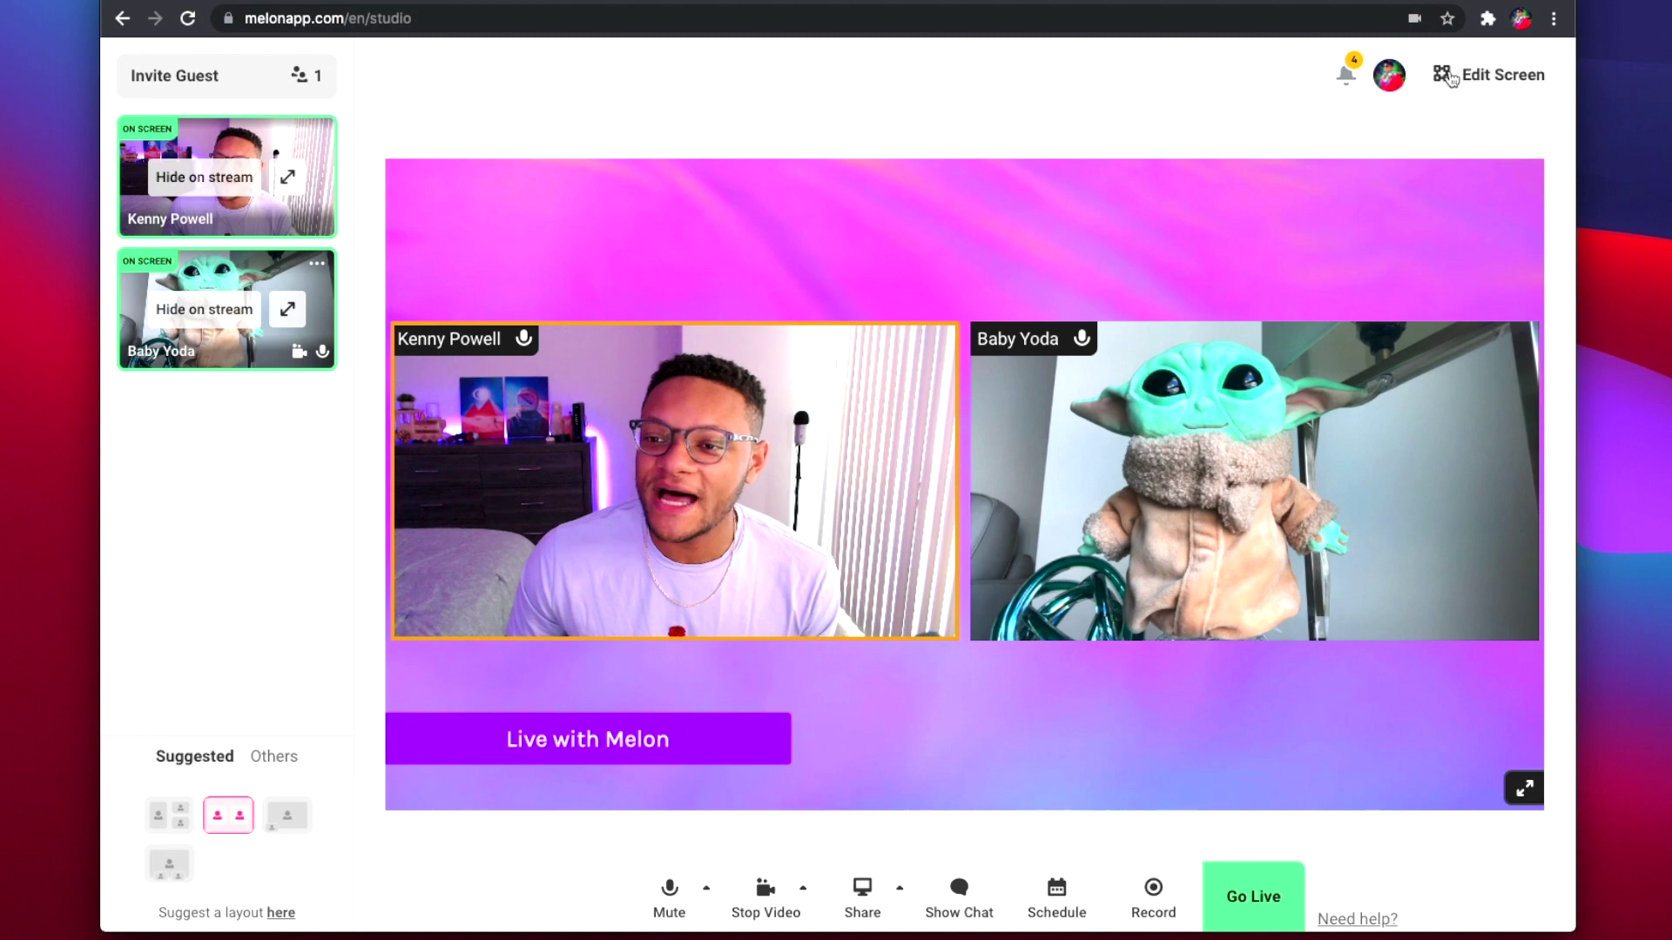
- Preview several design themes, including the pastel gradient, the teal and orange swirl, and the autumn leaves
{"action": "left_click", "coordinate": [1501, 80]}
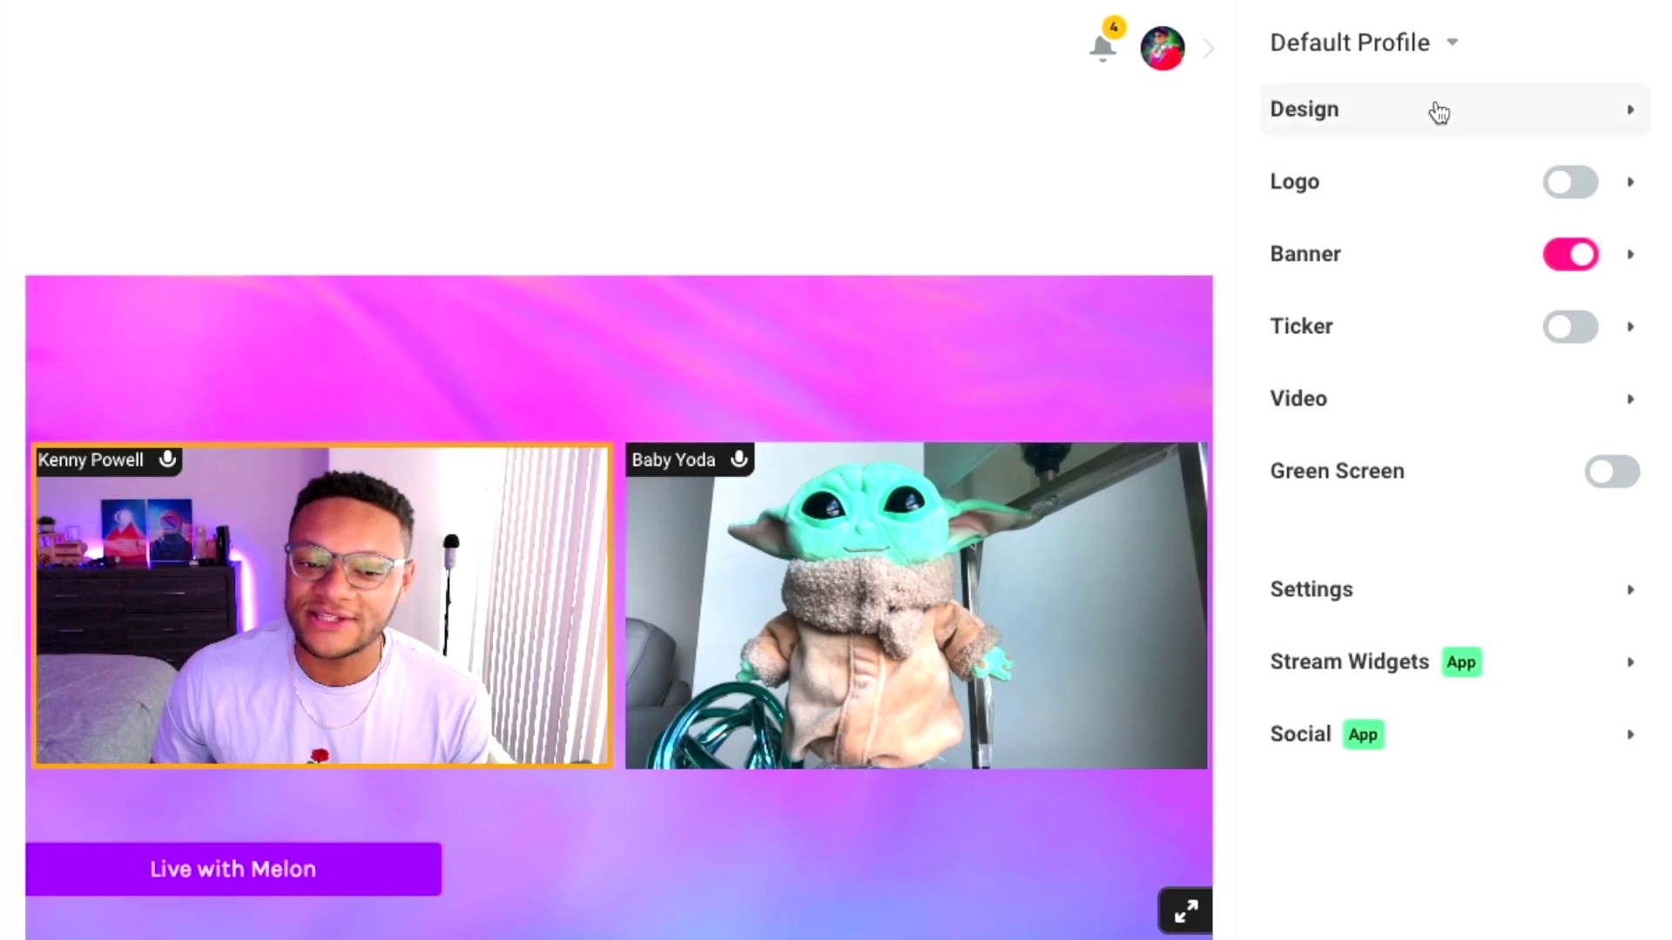
{"action": "left_click", "coordinate": [1438, 112]}
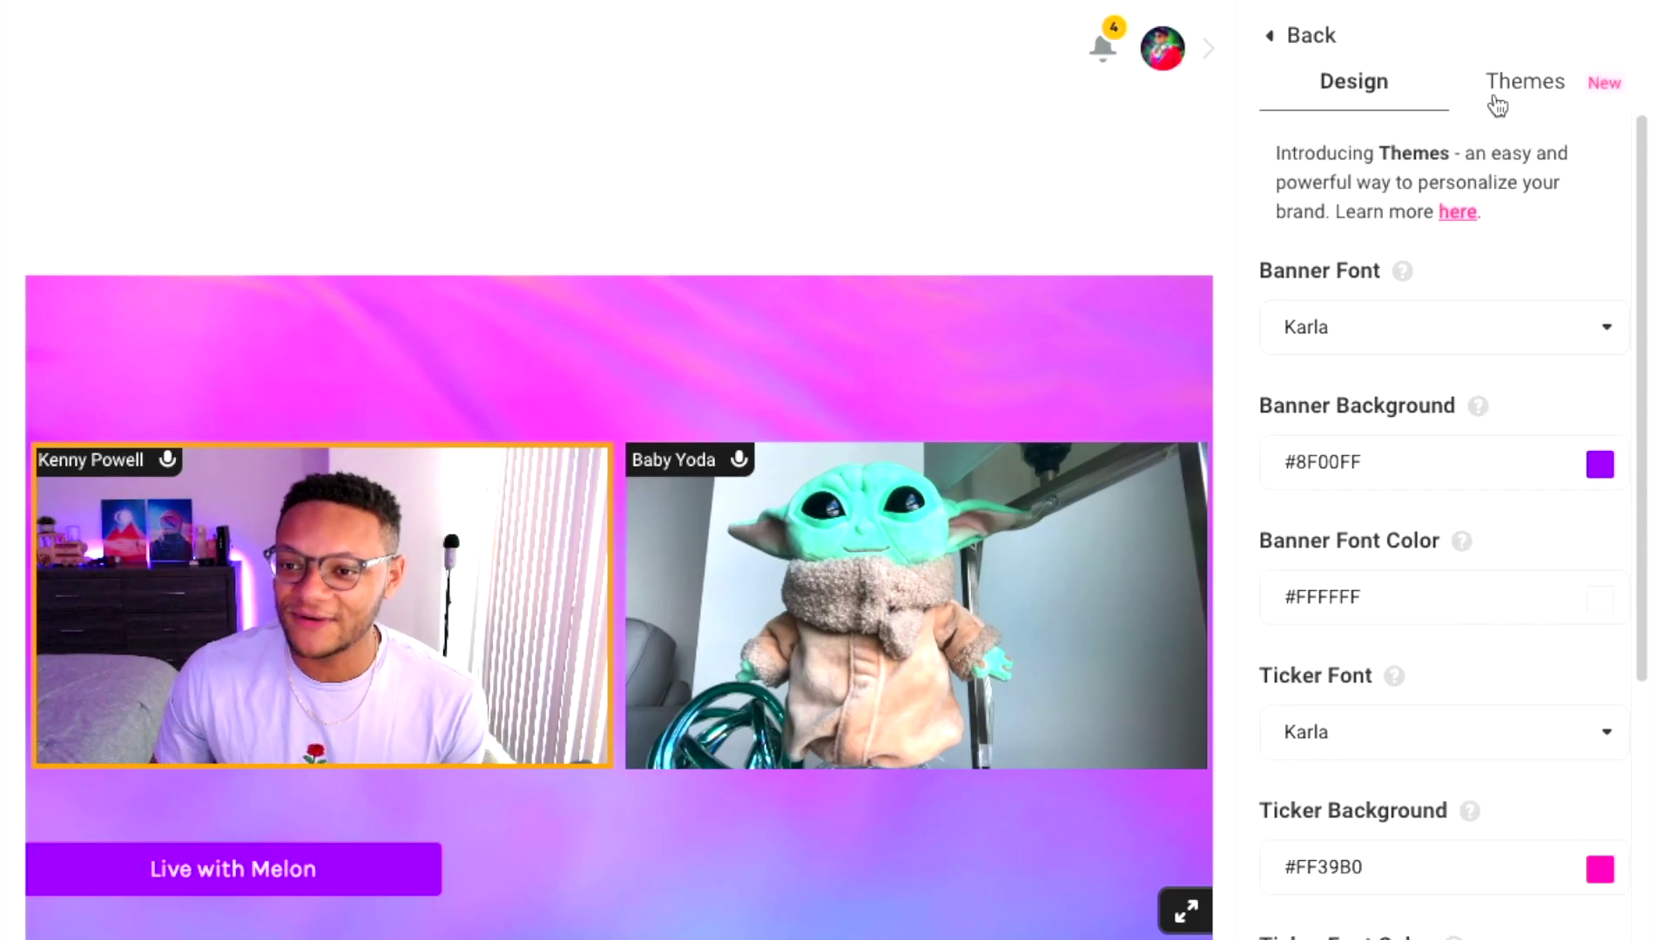
{"action": "left_click", "coordinate": [1529, 97]}
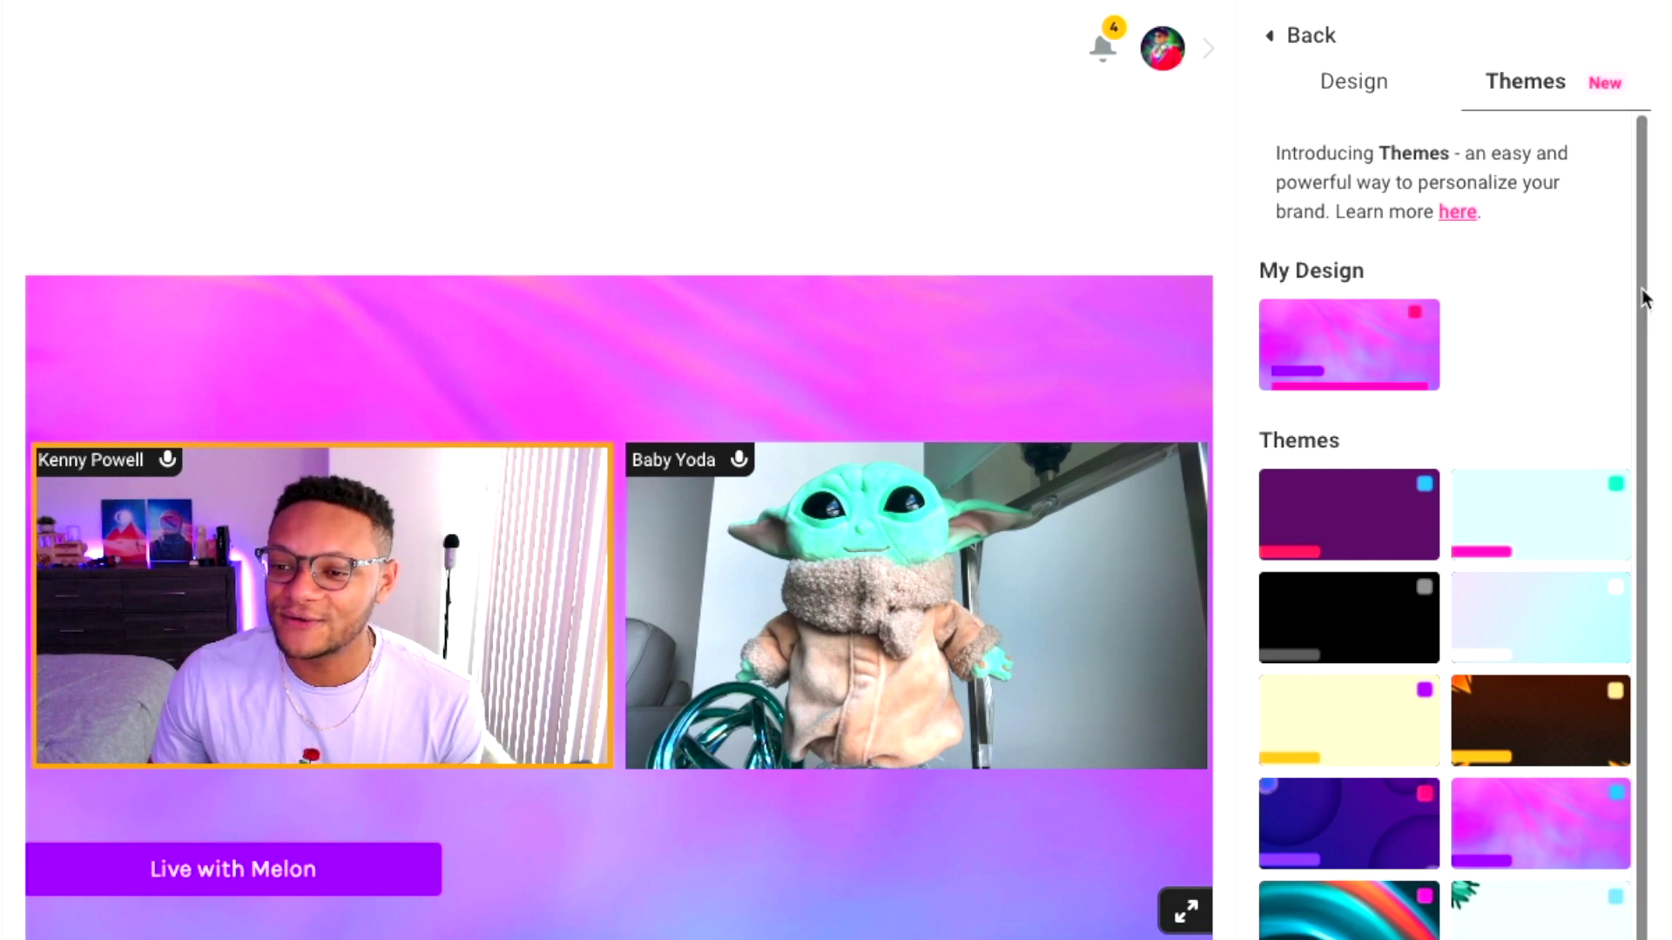
{"action": "scroll", "coordinate": [1646, 296], "scroll_direction": "down", "scroll_amount": 2}
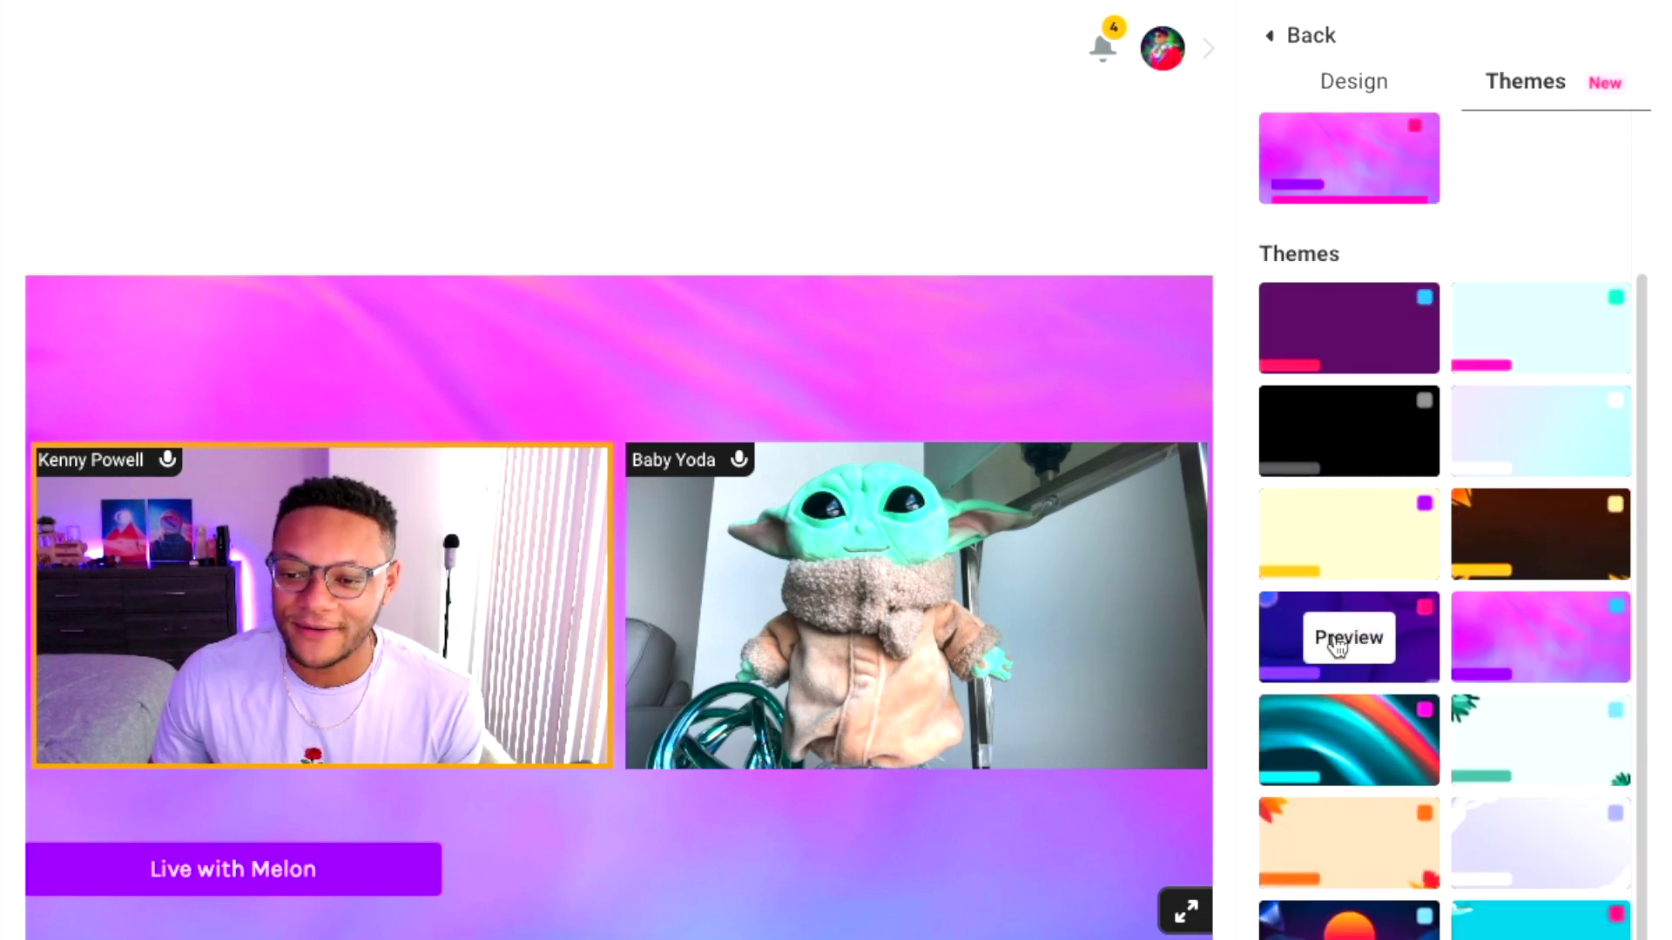
{"action": "left_click", "coordinate": [1334, 641]}
{"action": "mouse_move", "coordinate": [1338, 557]}
{"action": "left_click", "coordinate": [1539, 439]}
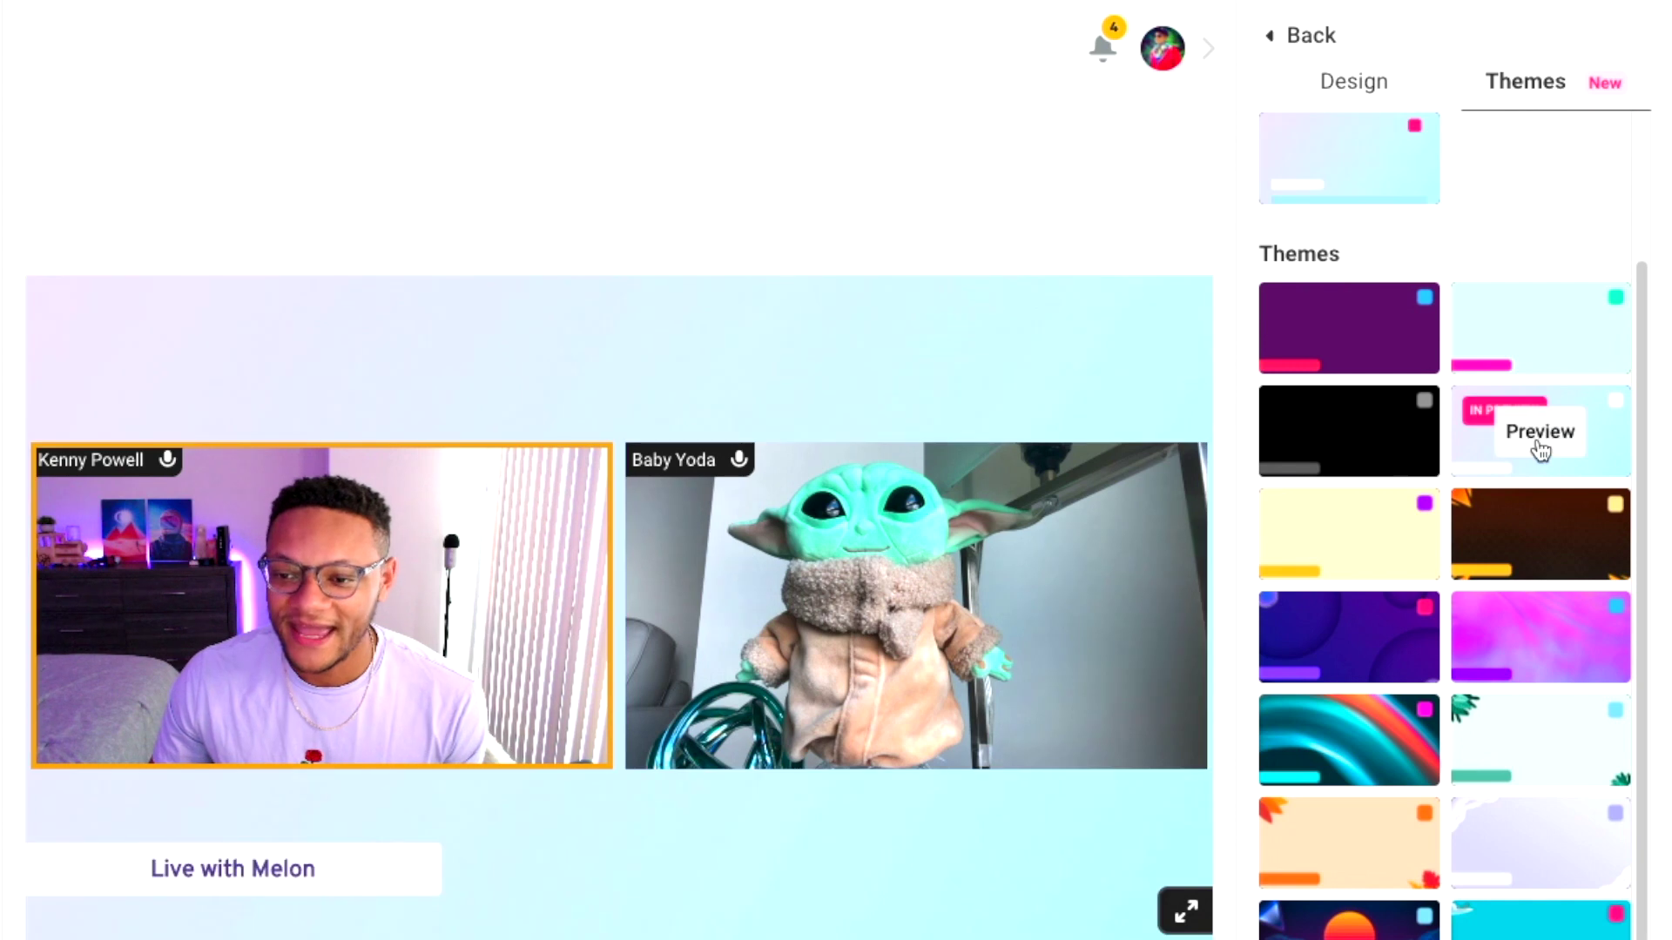
{"action": "left_click", "coordinate": [1349, 740]}
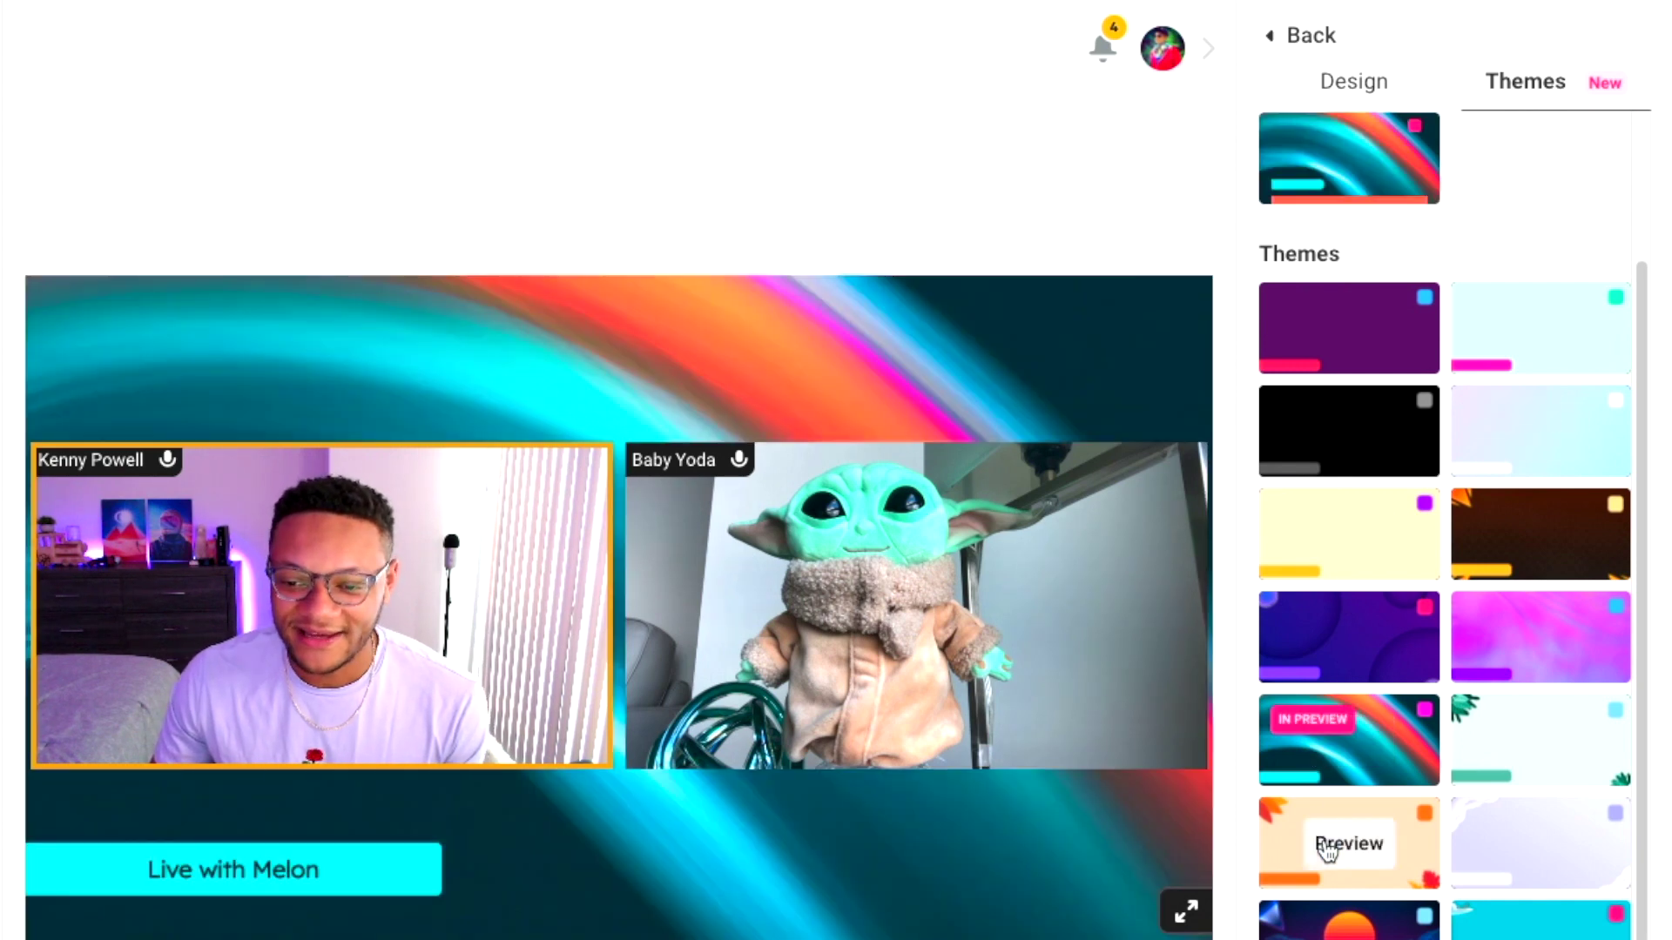
{"action": "left_click", "coordinate": [1348, 843]}
- Try the beach and other preset backgrounds on the previewed autumn leaves theme, and discard the preview
{"action": "left_click", "coordinate": [1356, 84]}
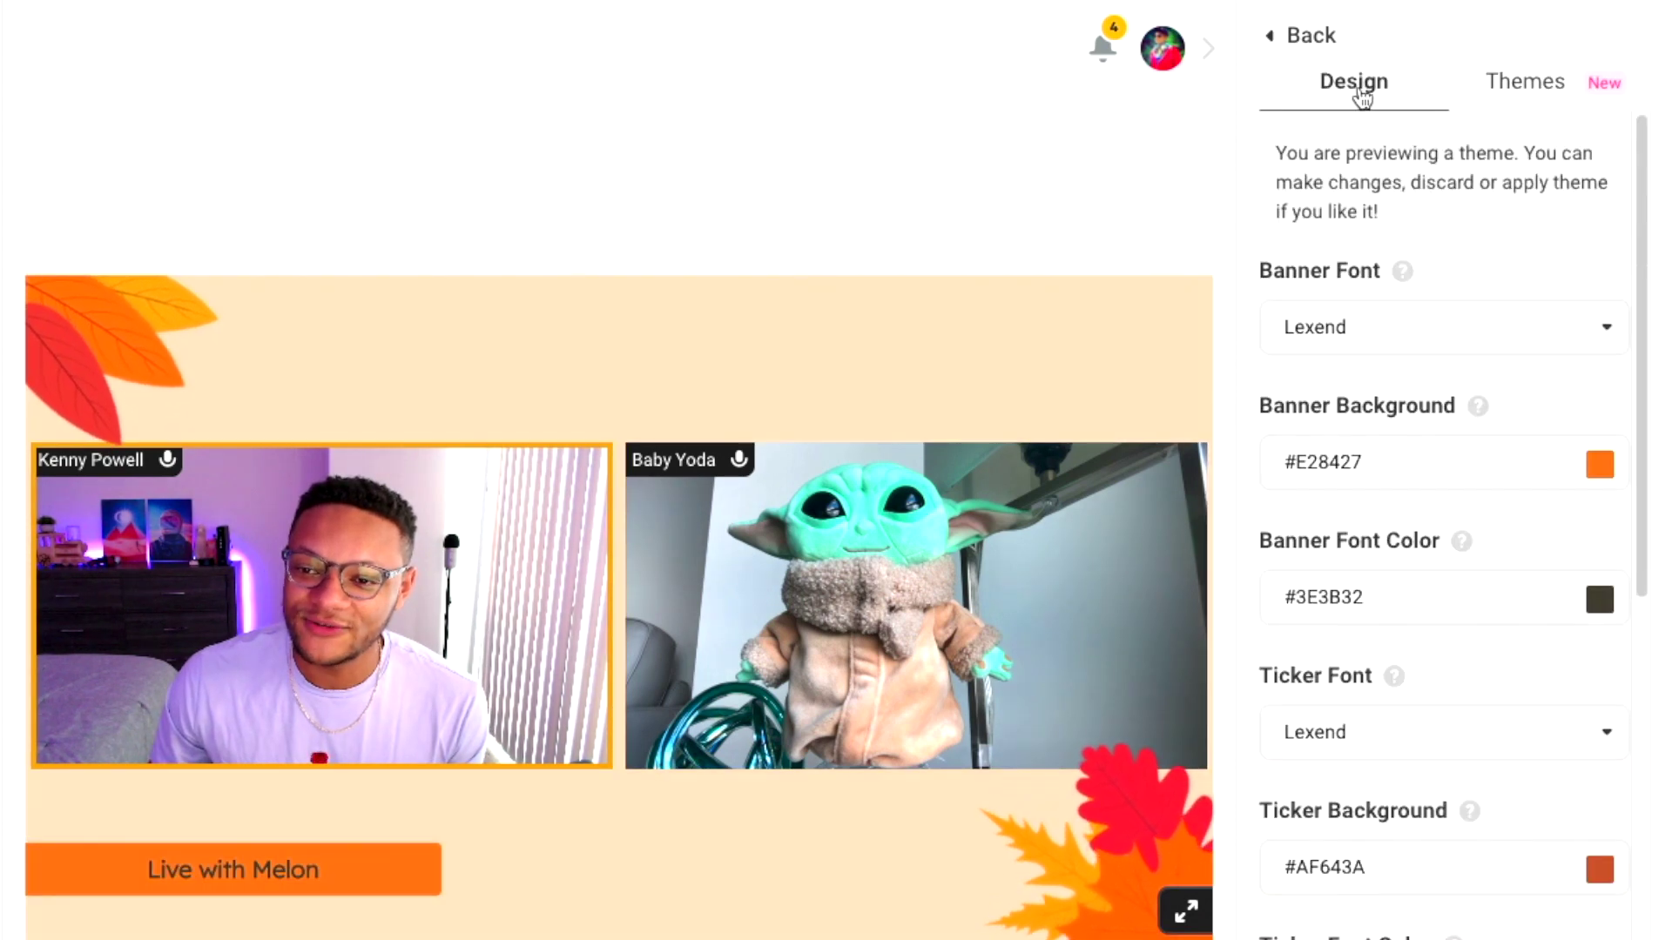
{"action": "scroll", "coordinate": [1637, 305], "scroll_direction": "down", "scroll_amount": 3}
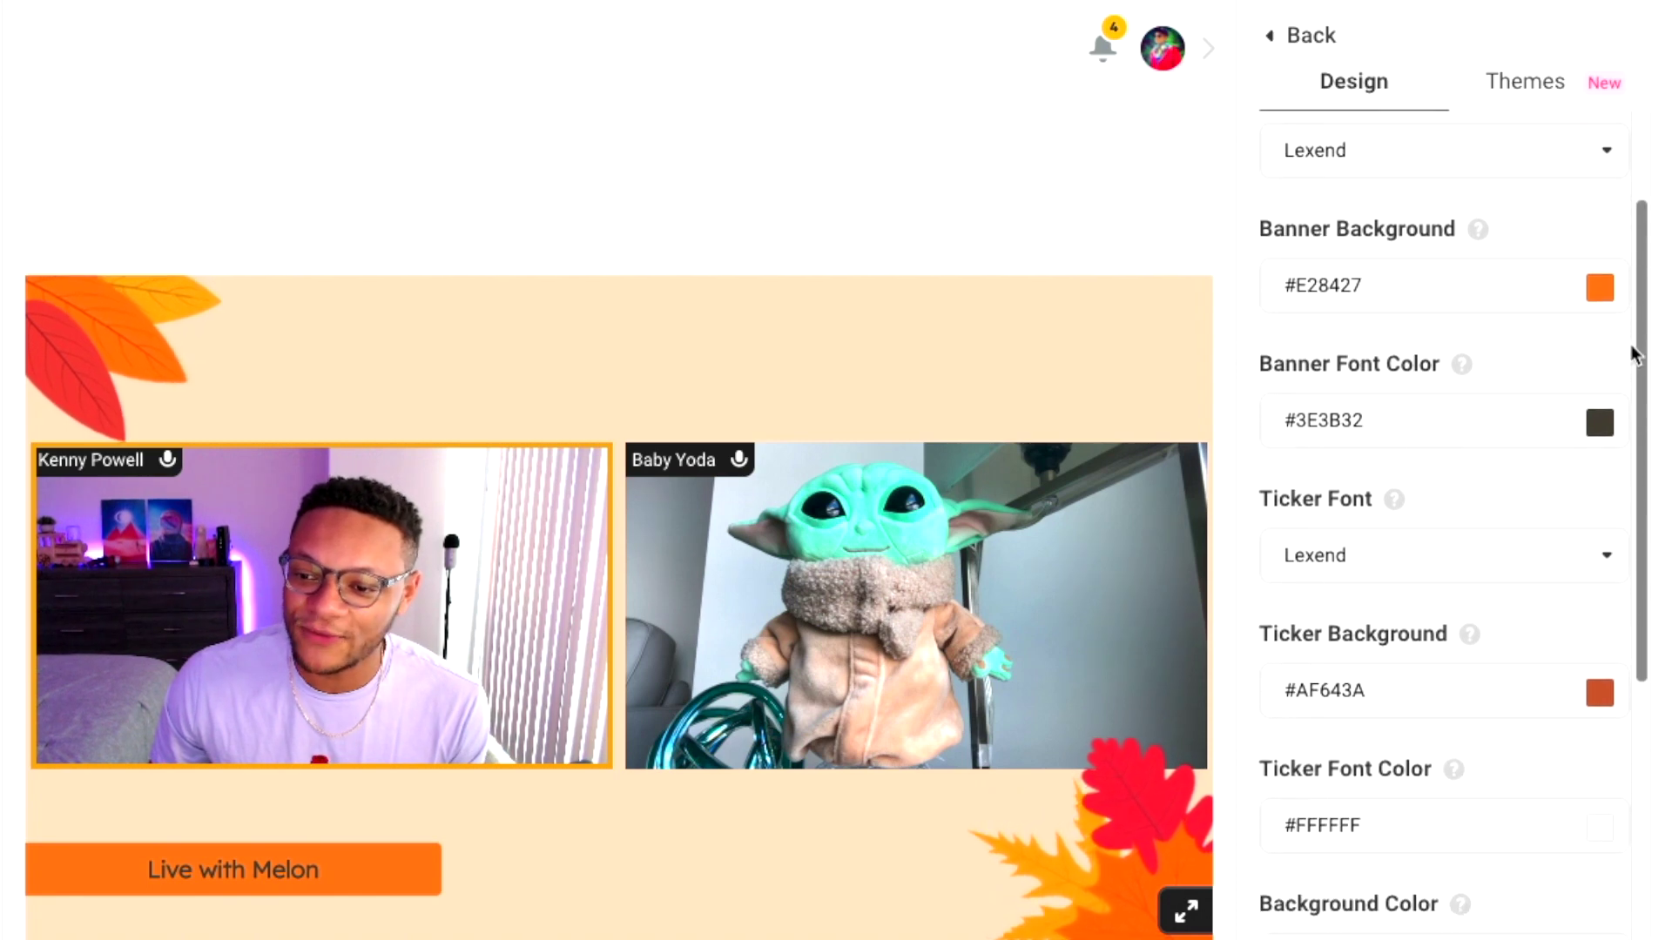
{"action": "scroll", "coordinate": [1630, 523], "scroll_direction": "down", "scroll_amount": 11}
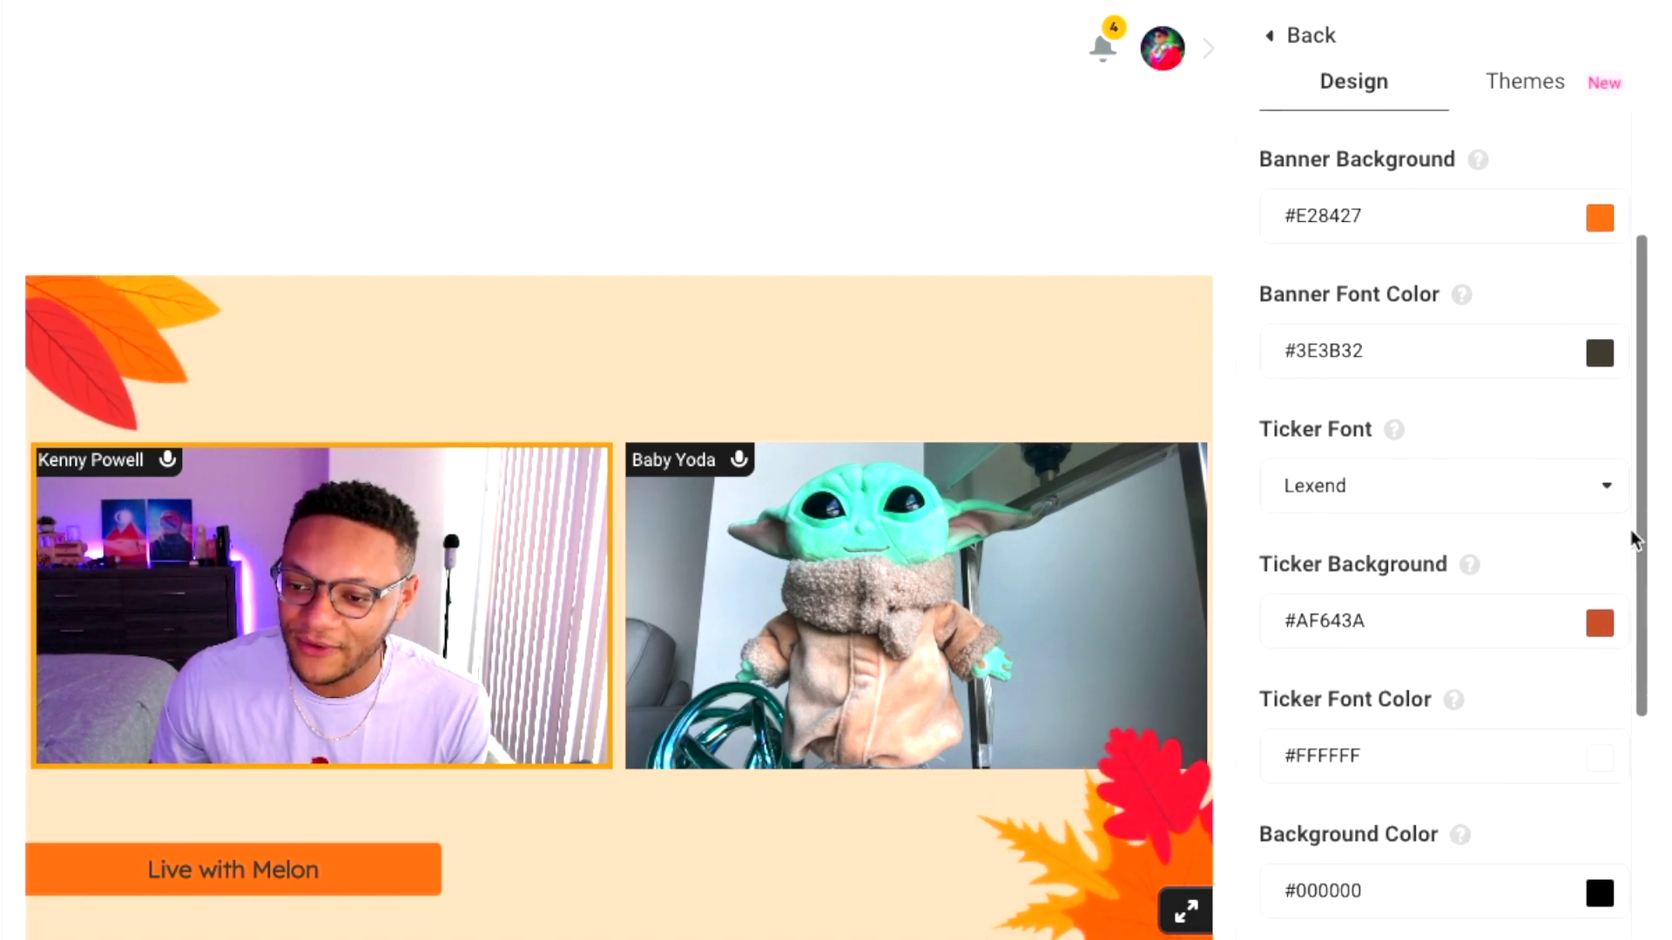
{"action": "left_click", "coordinate": [1478, 519]}
{"action": "left_click", "coordinate": [1570, 531]}
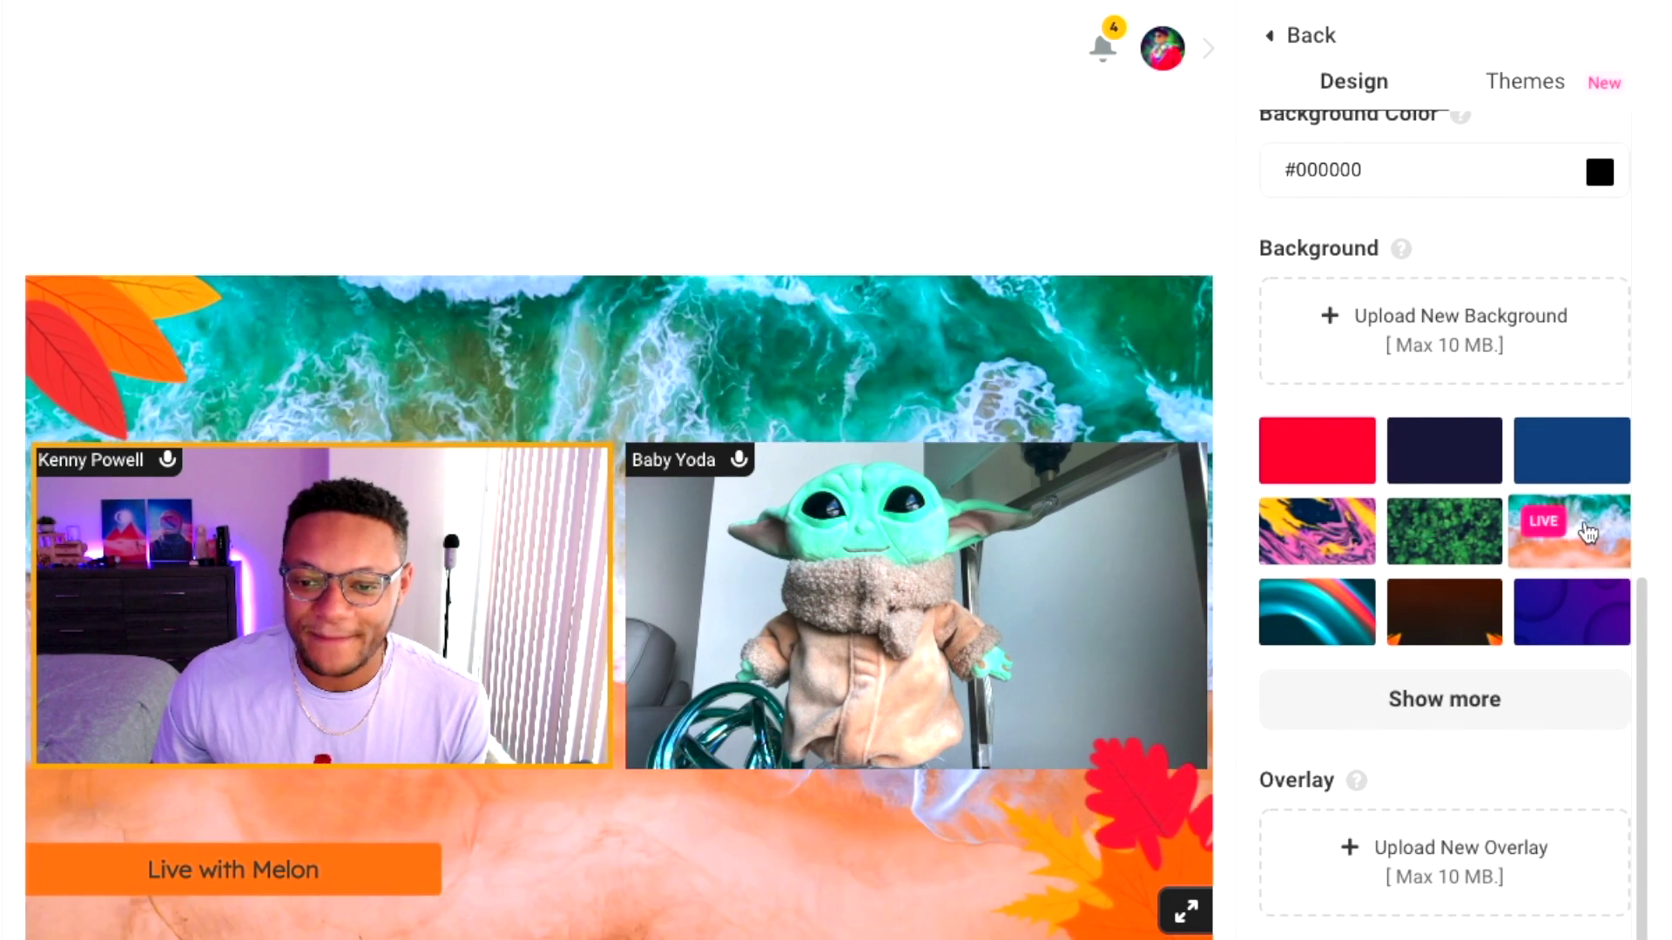
{"action": "left_click", "coordinate": [1526, 609]}
{"action": "left_click", "coordinate": [1098, 181]}
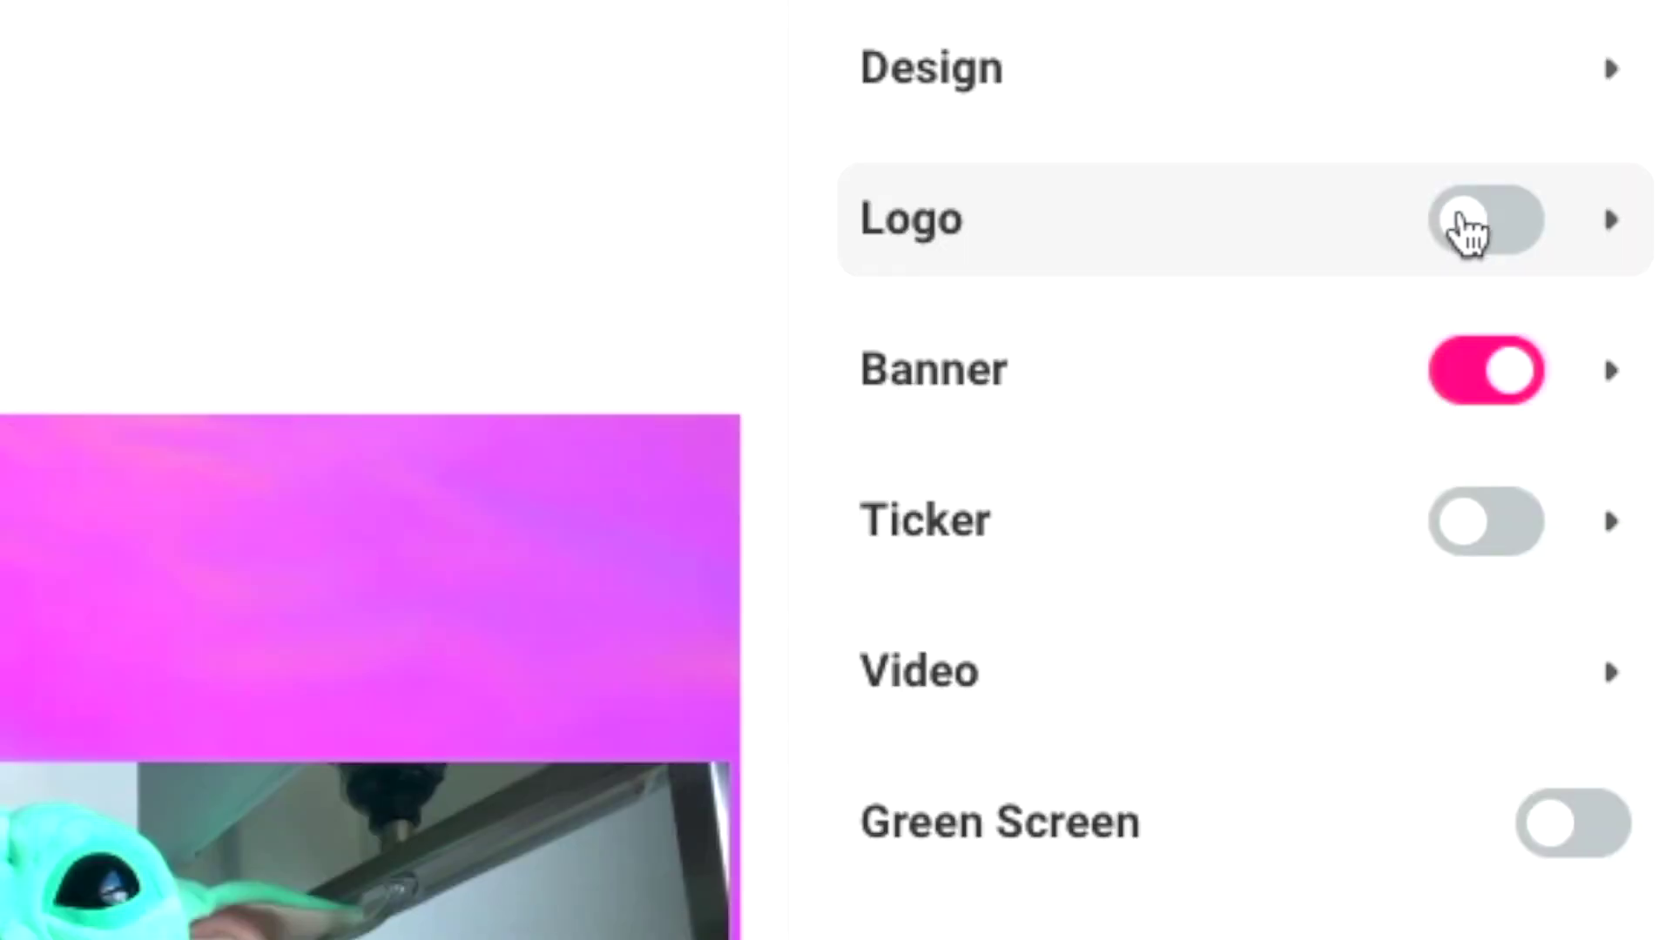
- Turn on the flaming logo and shrink it to about half its width near the stream's upper edge
{"action": "left_click", "coordinate": [1563, 183]}
{"action": "left_click", "coordinate": [1613, 228]}
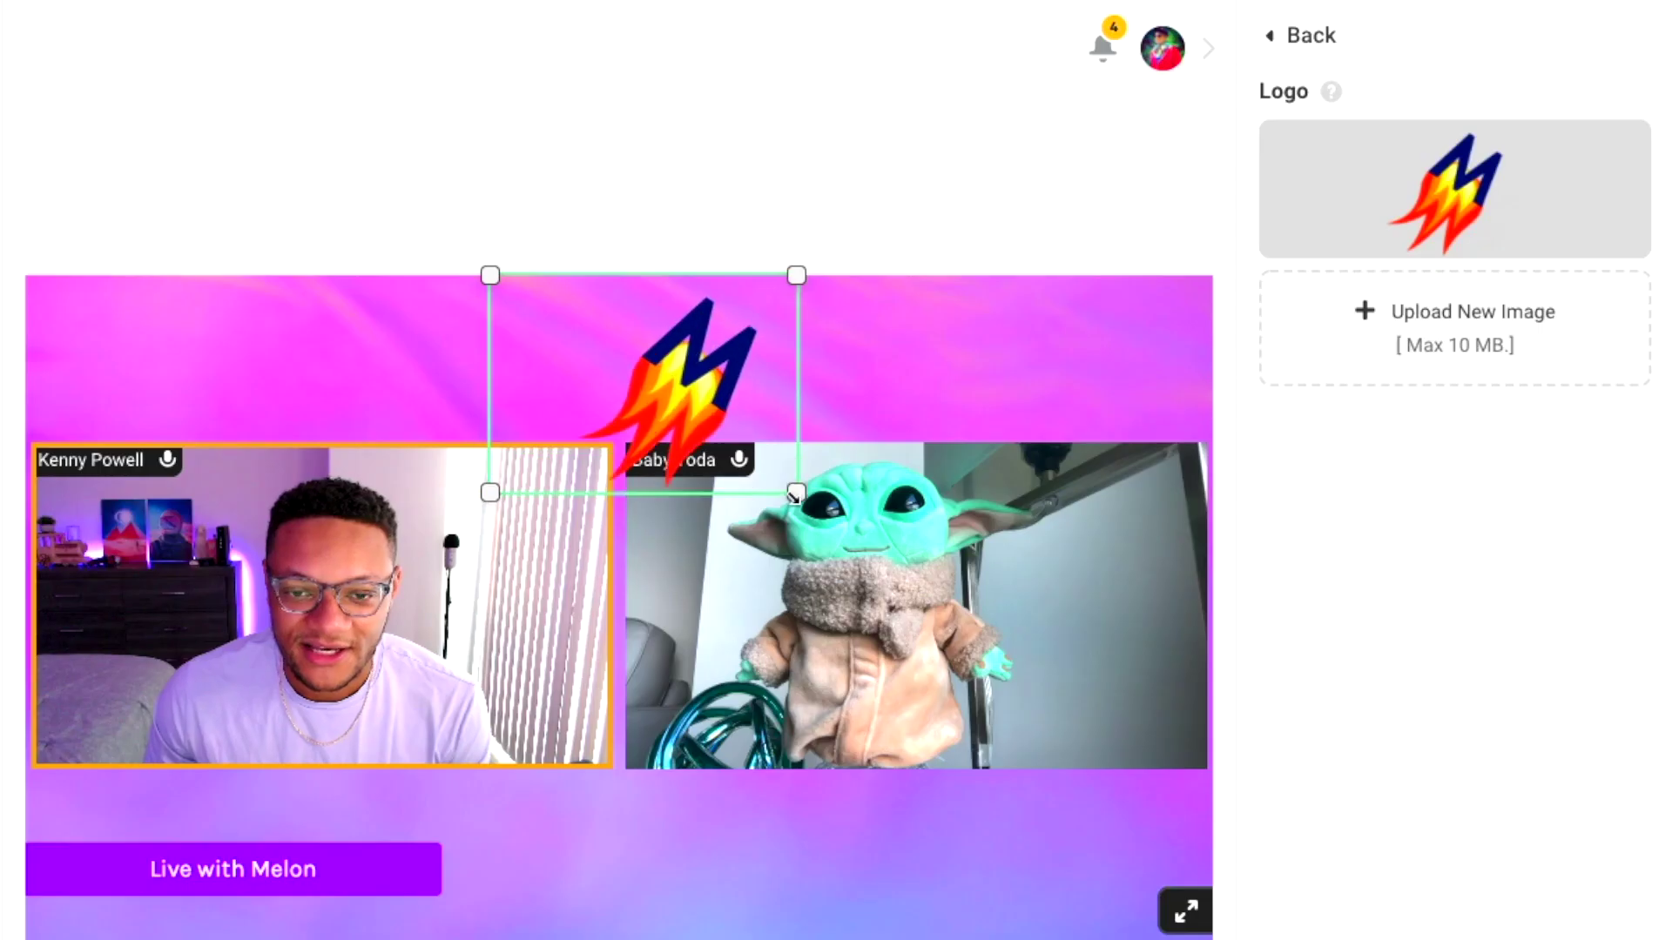
{"action": "left_click_drag", "start_coordinate": [794, 489], "coordinate": [643, 423]}
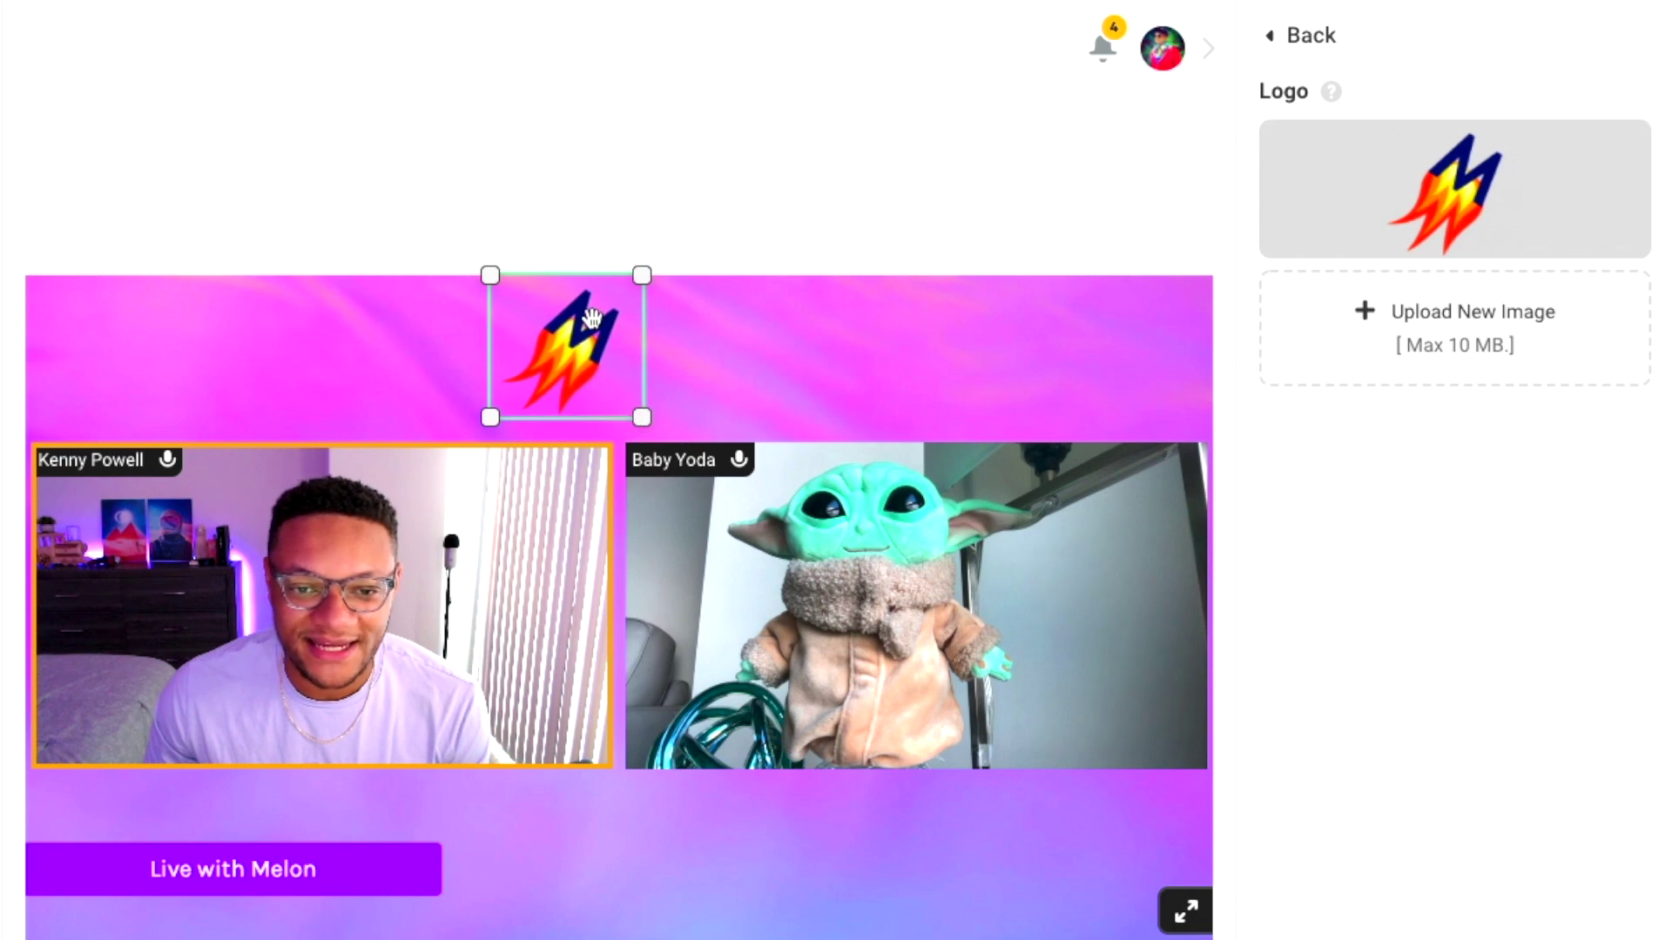
- Move the flaming logo to the stream's upper-left corner and leave the logo options
{"action": "left_click_drag", "start_coordinate": [591, 317], "coordinate": [117, 330]}
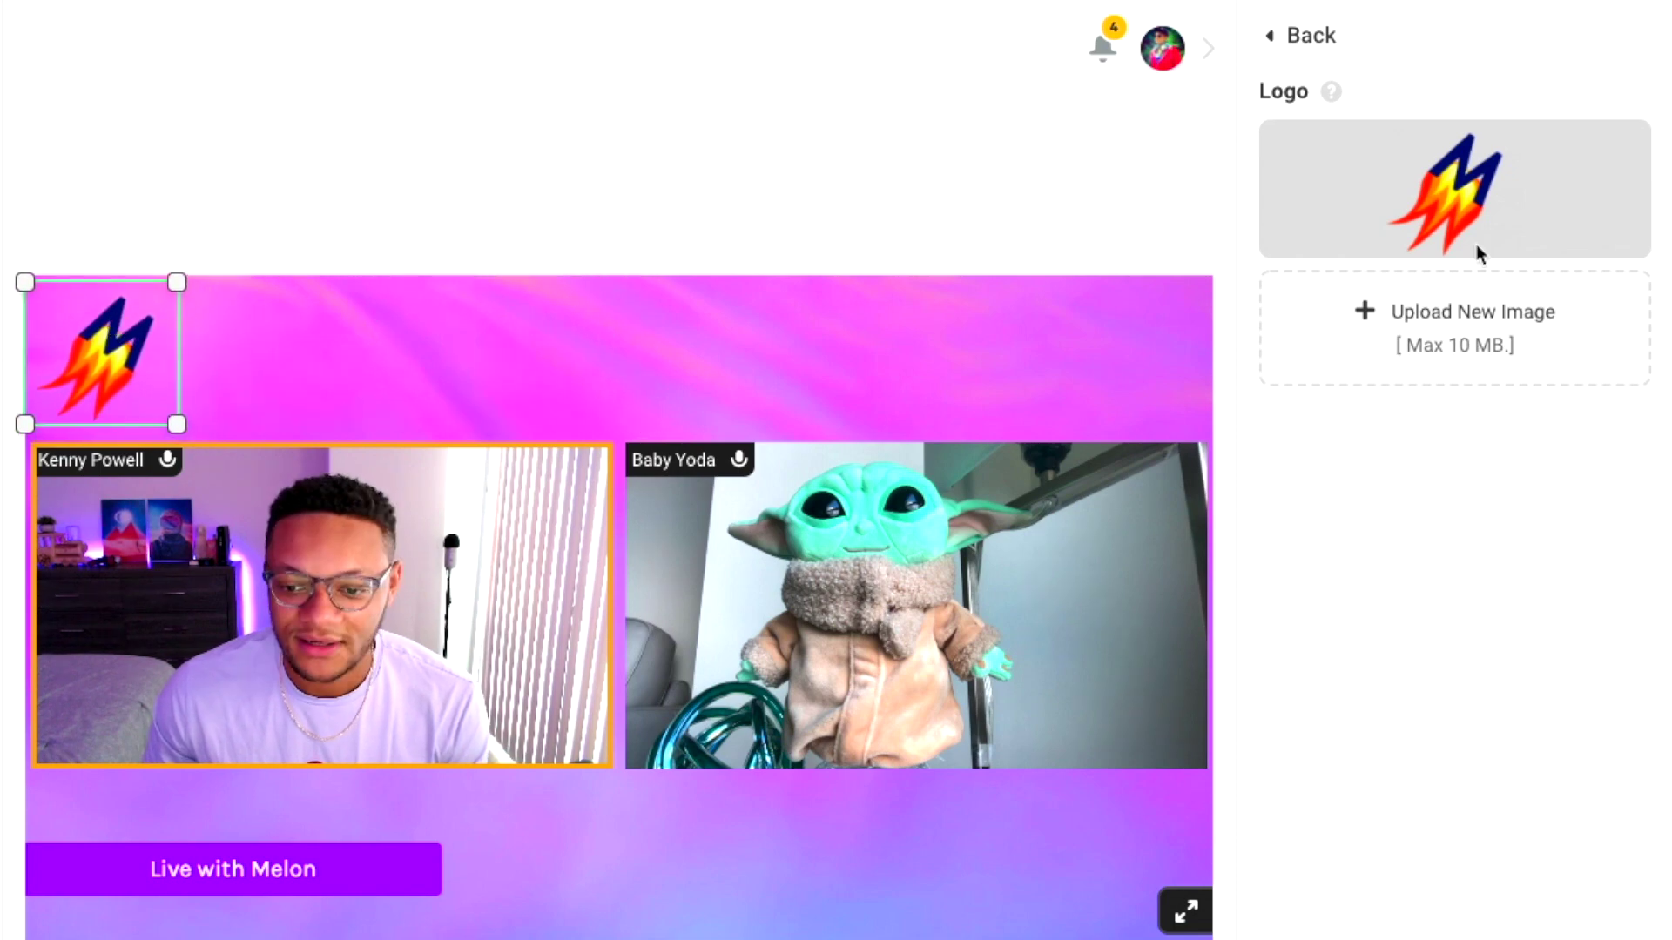
{"action": "left_click", "coordinate": [1163, 239]}
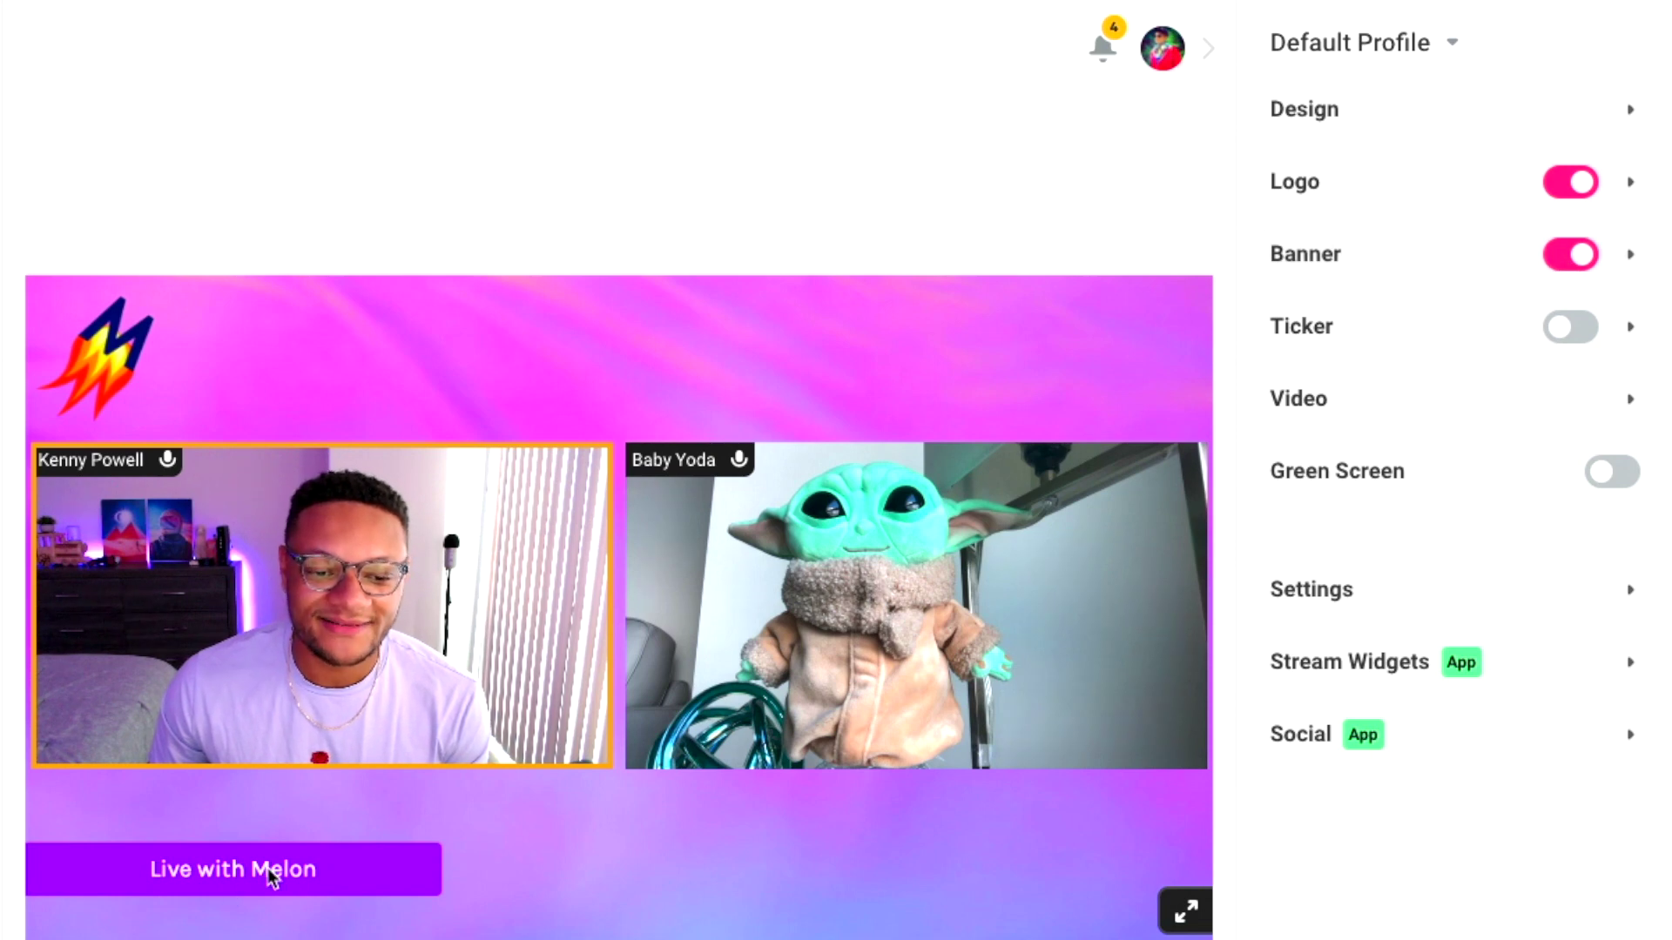
- Toggle the banner off and on again, and change its text to "MidnightMan Live"
{"action": "left_click", "coordinate": [1576, 256]}
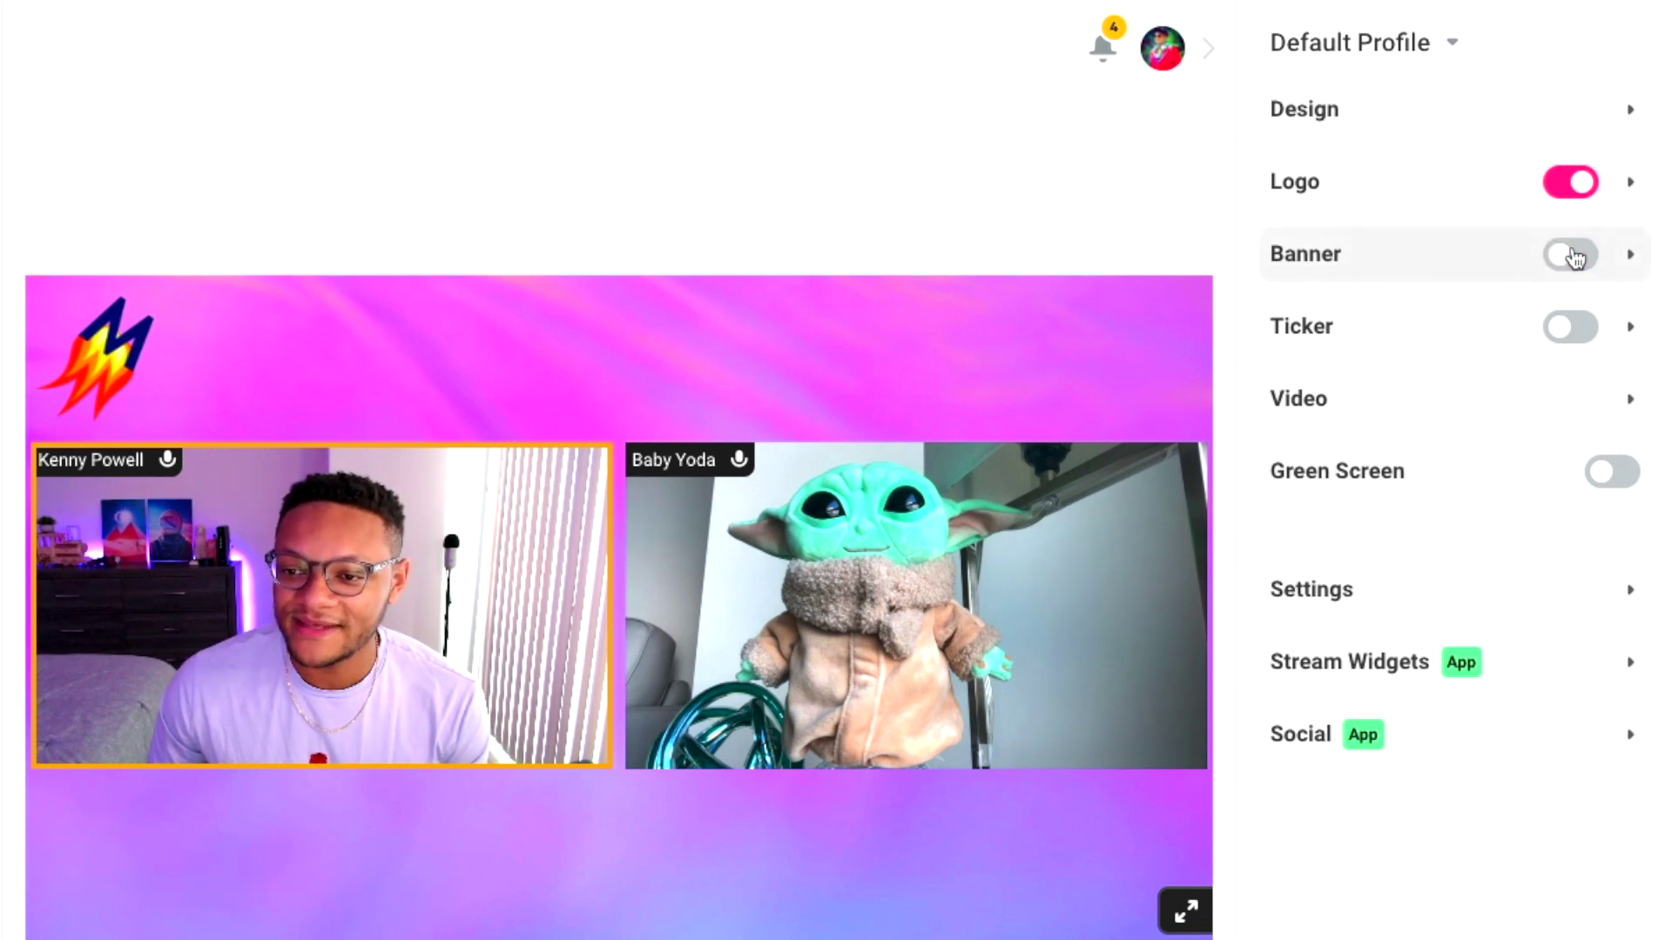
{"action": "left_click", "coordinate": [1575, 256]}
{"action": "left_click", "coordinate": [1630, 254]}
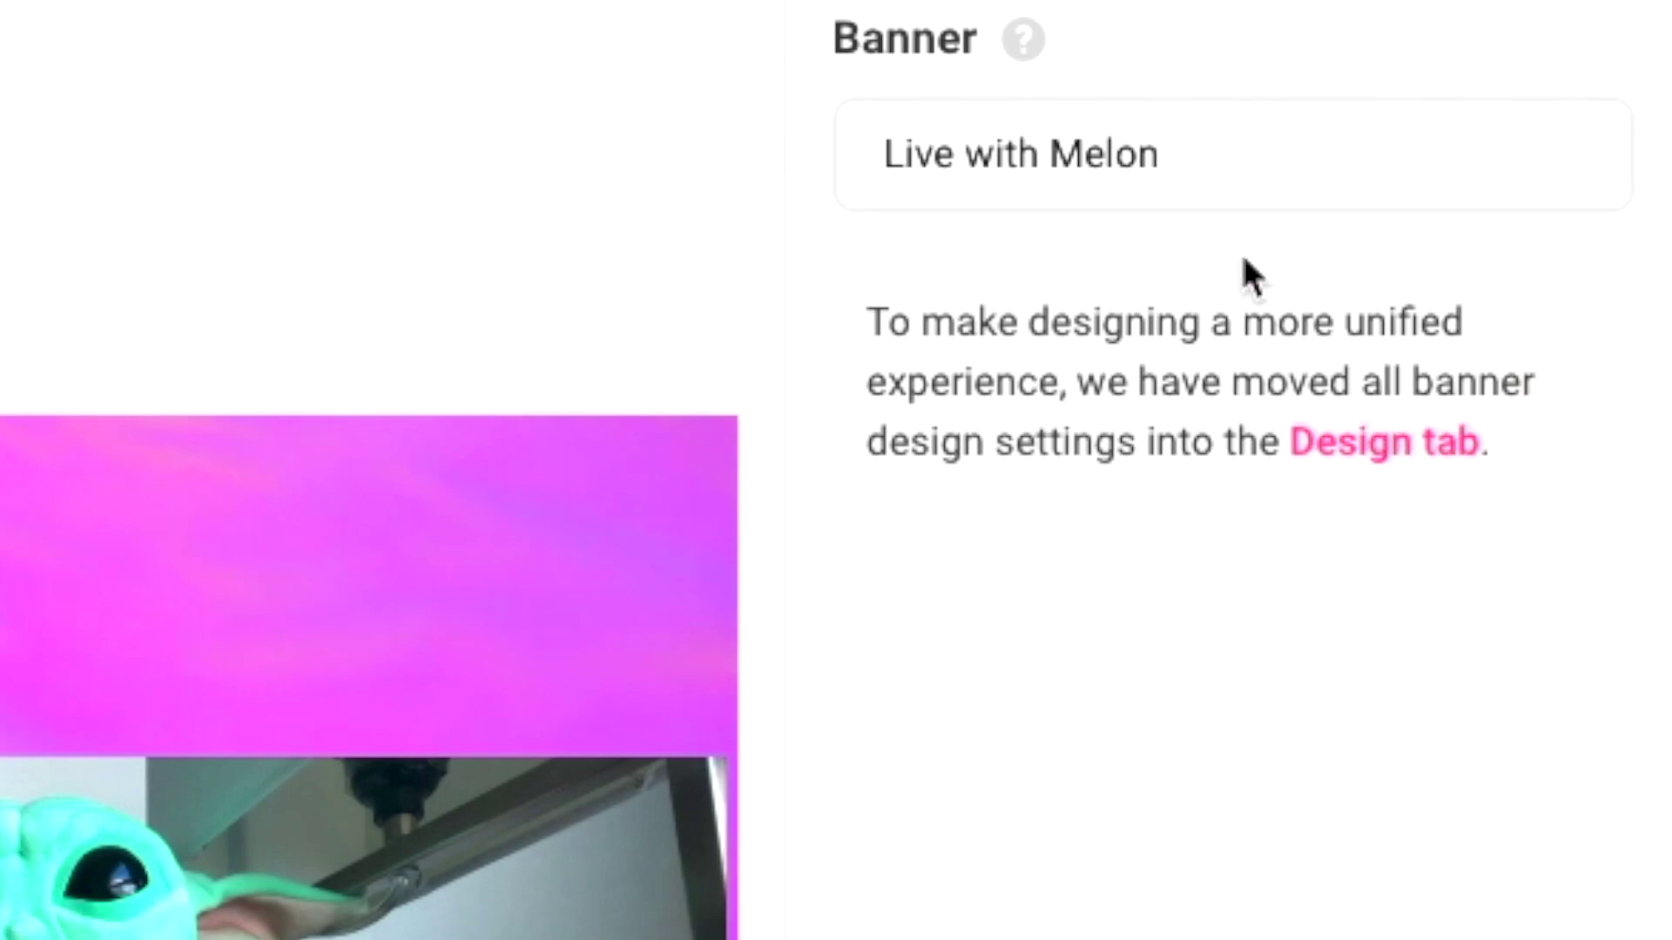
{"action": "left_click_drag", "start_coordinate": [1254, 164], "coordinate": [589, 175]}
{"action": "key", "text": "BackSpace"}
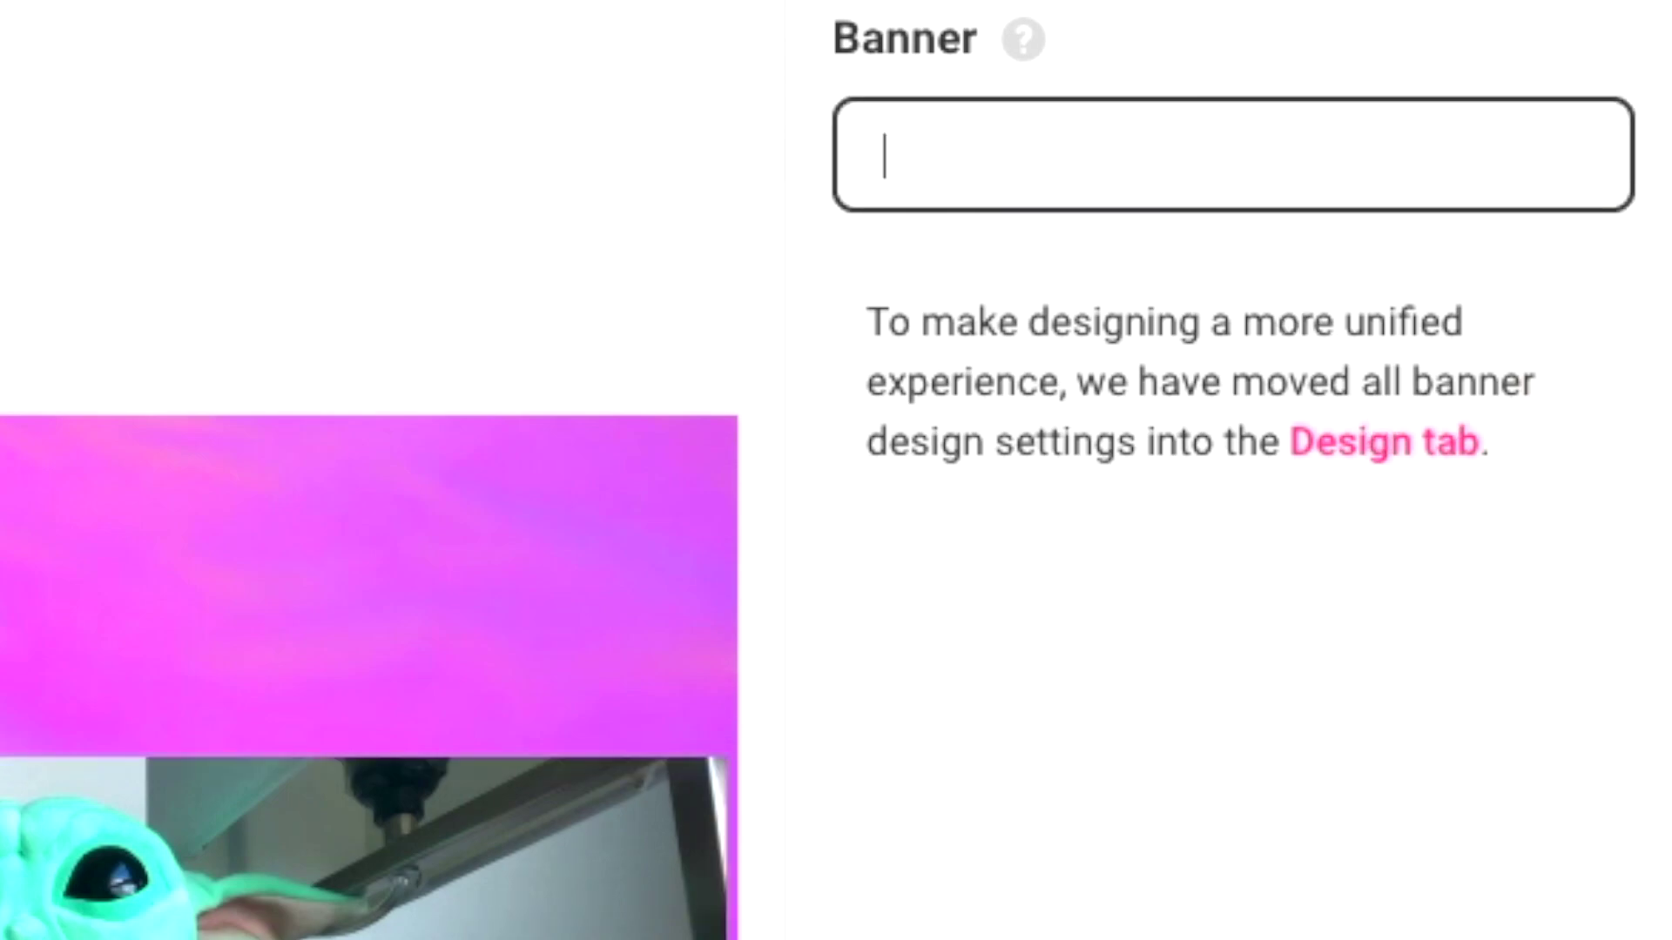
{"action": "type", "text": "MidnightMan Live"}
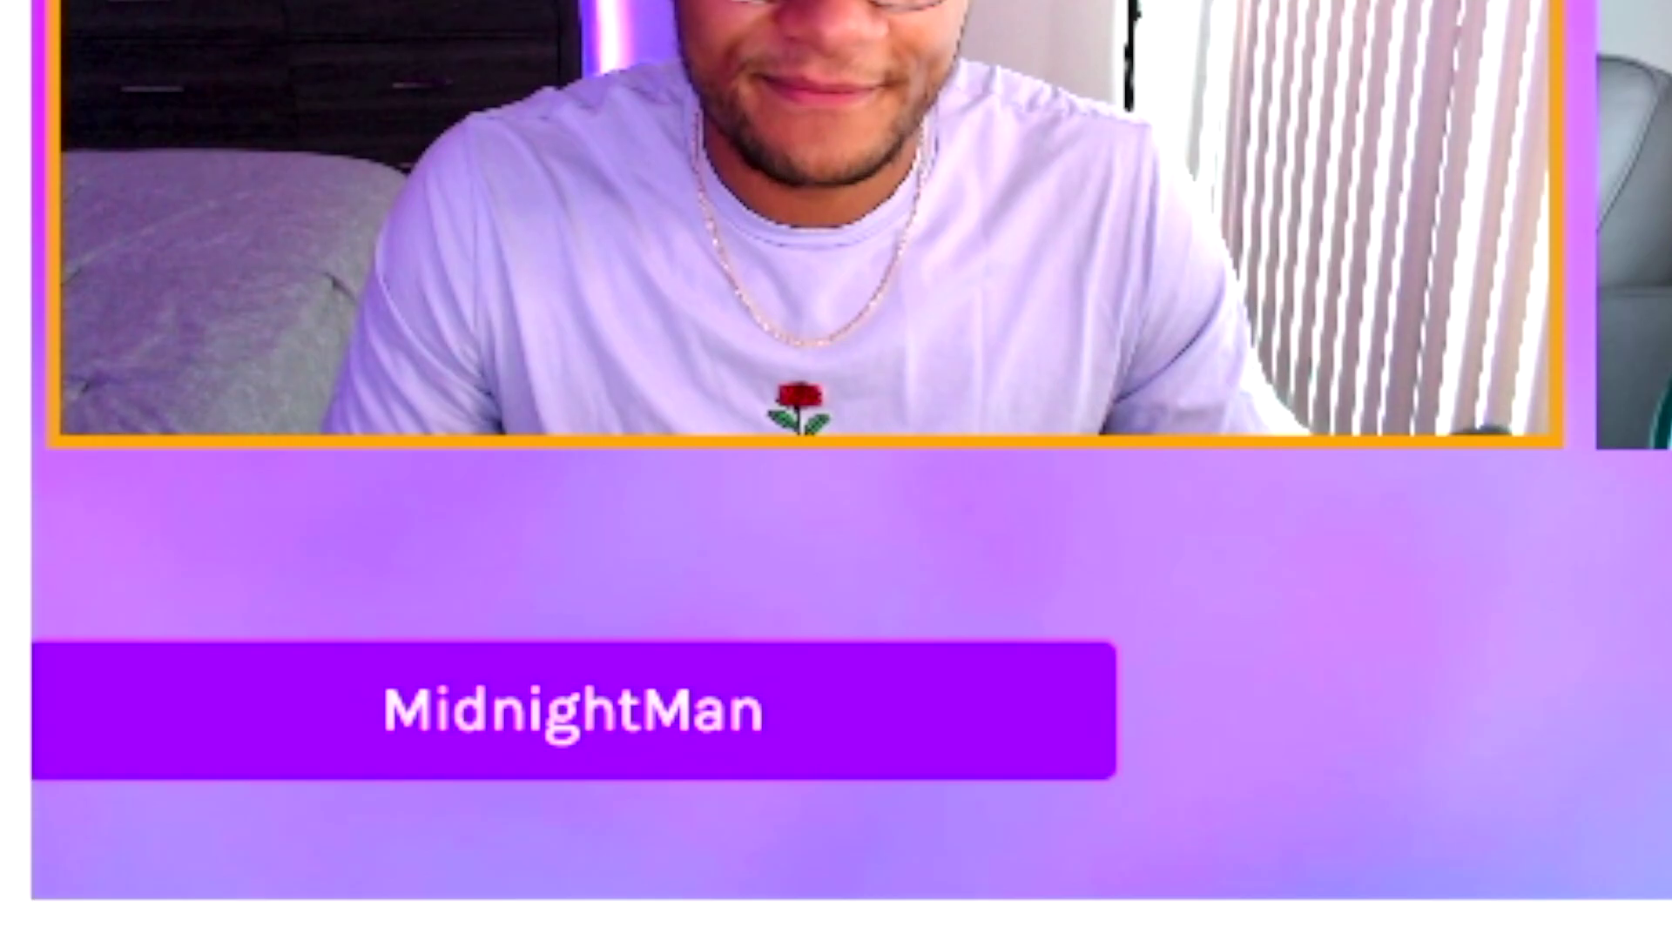
{"action": "key", "text": "Return"}
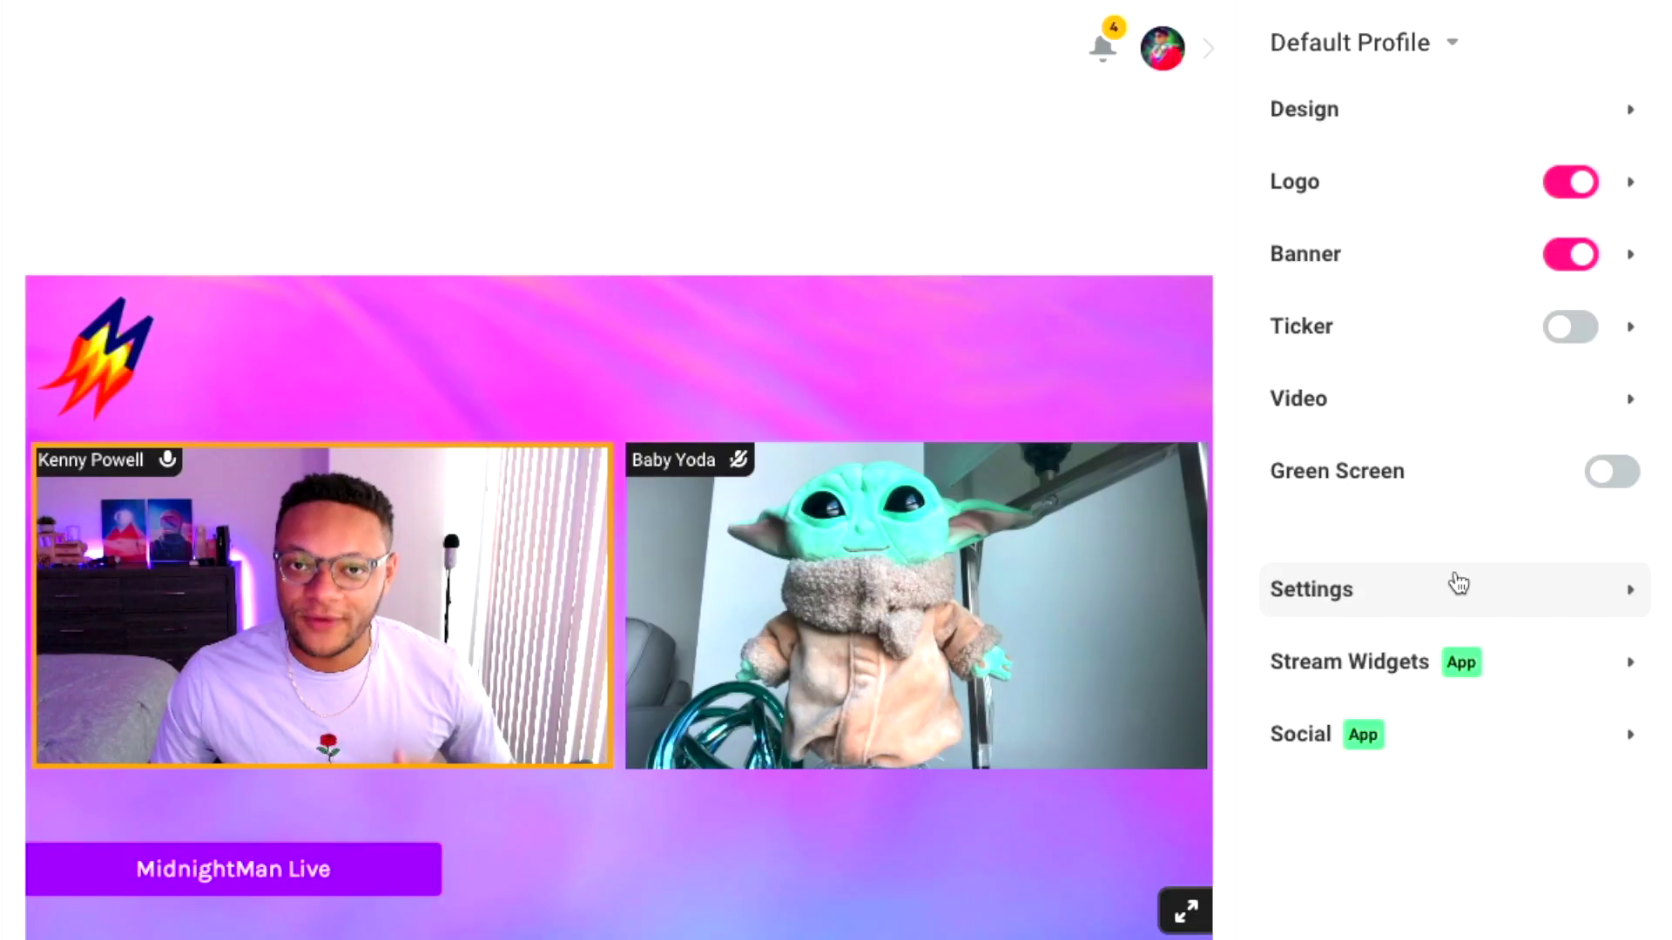
- Open the studio settings and try switching Participant Names and Audio Status off and back on
{"action": "left_click", "coordinate": [1458, 583]}
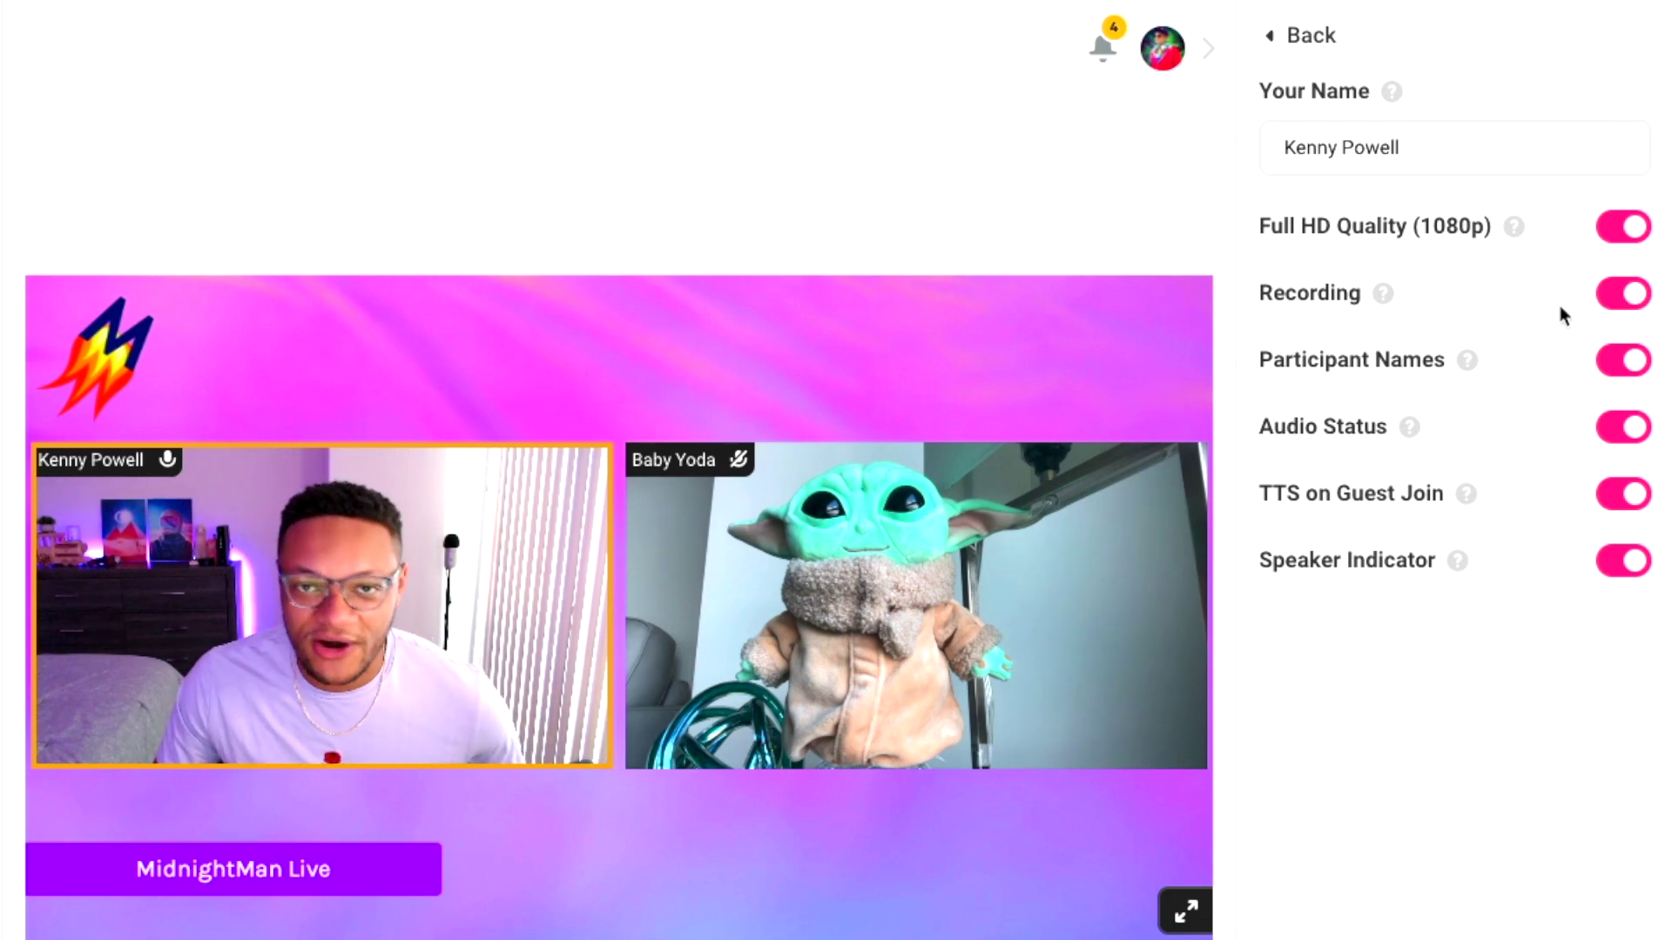
{"action": "left_click", "coordinate": [1622, 360]}
{"action": "left_click", "coordinate": [1623, 360]}
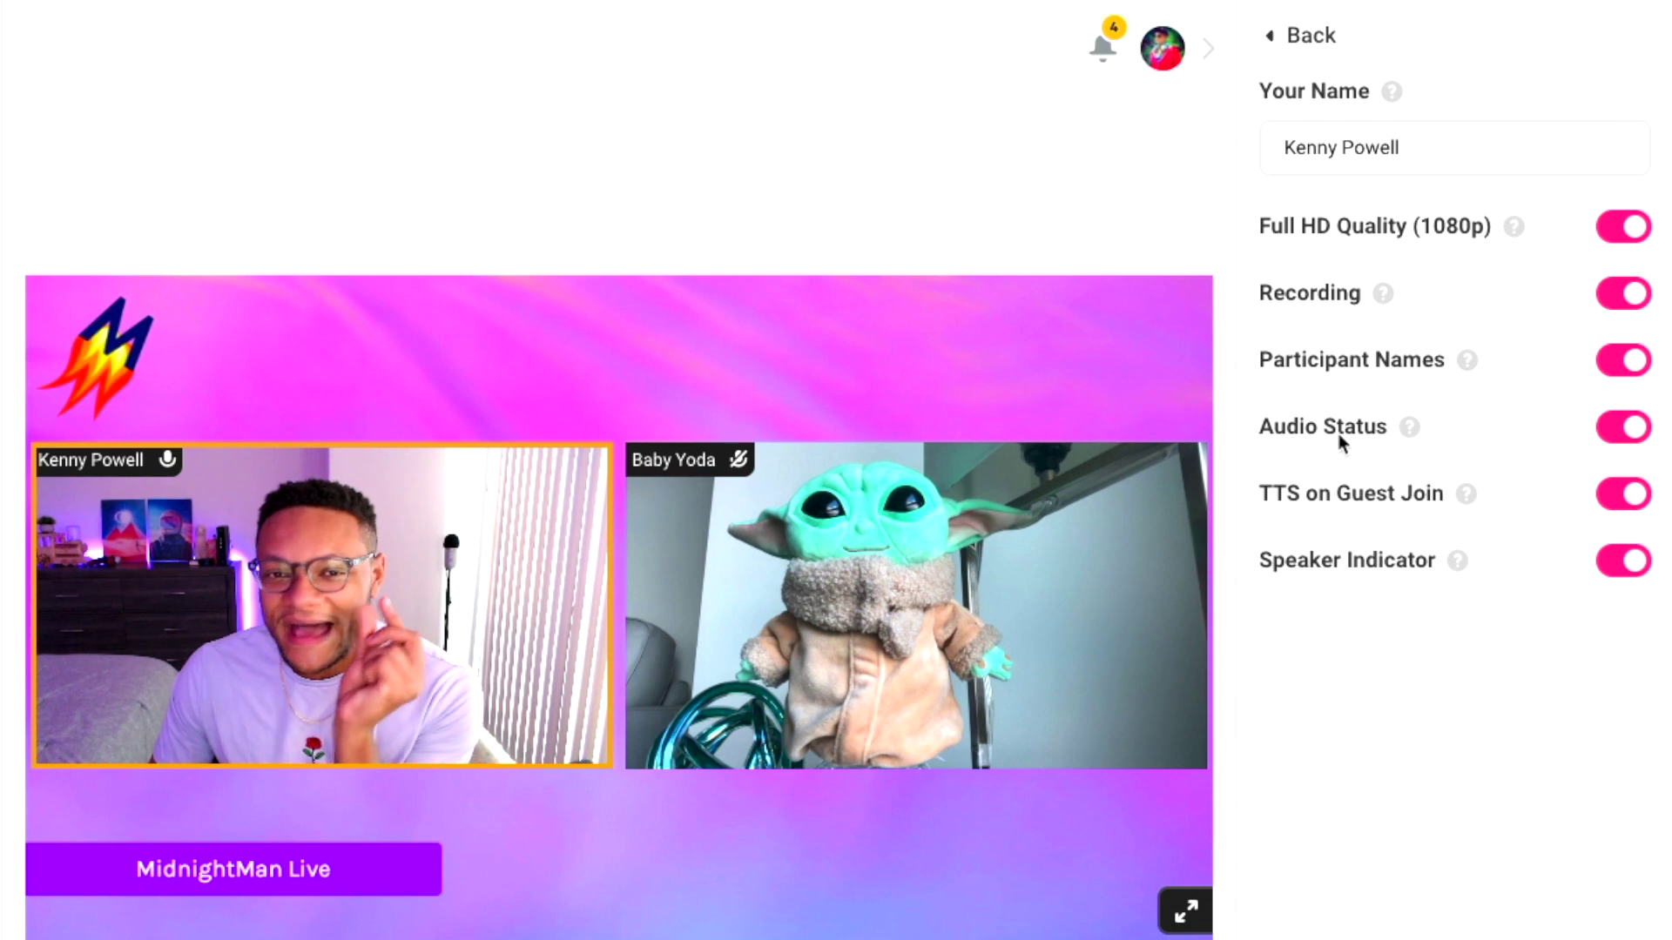
{"action": "left_click", "coordinate": [1619, 435]}
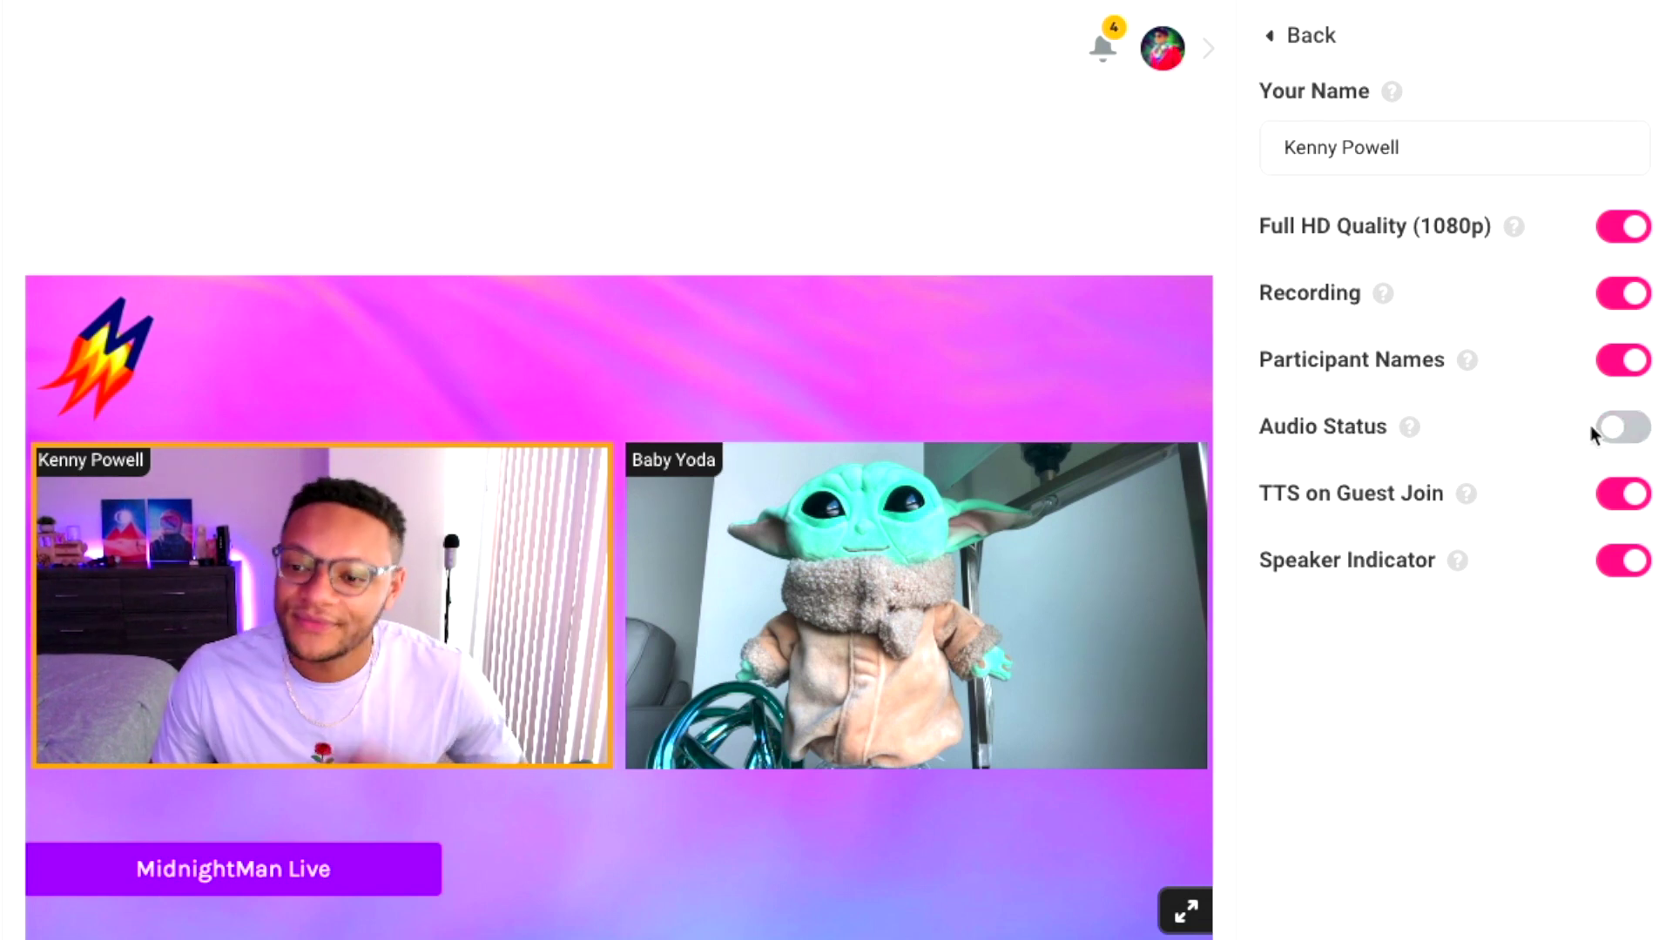
{"action": "left_click", "coordinate": [1598, 428]}
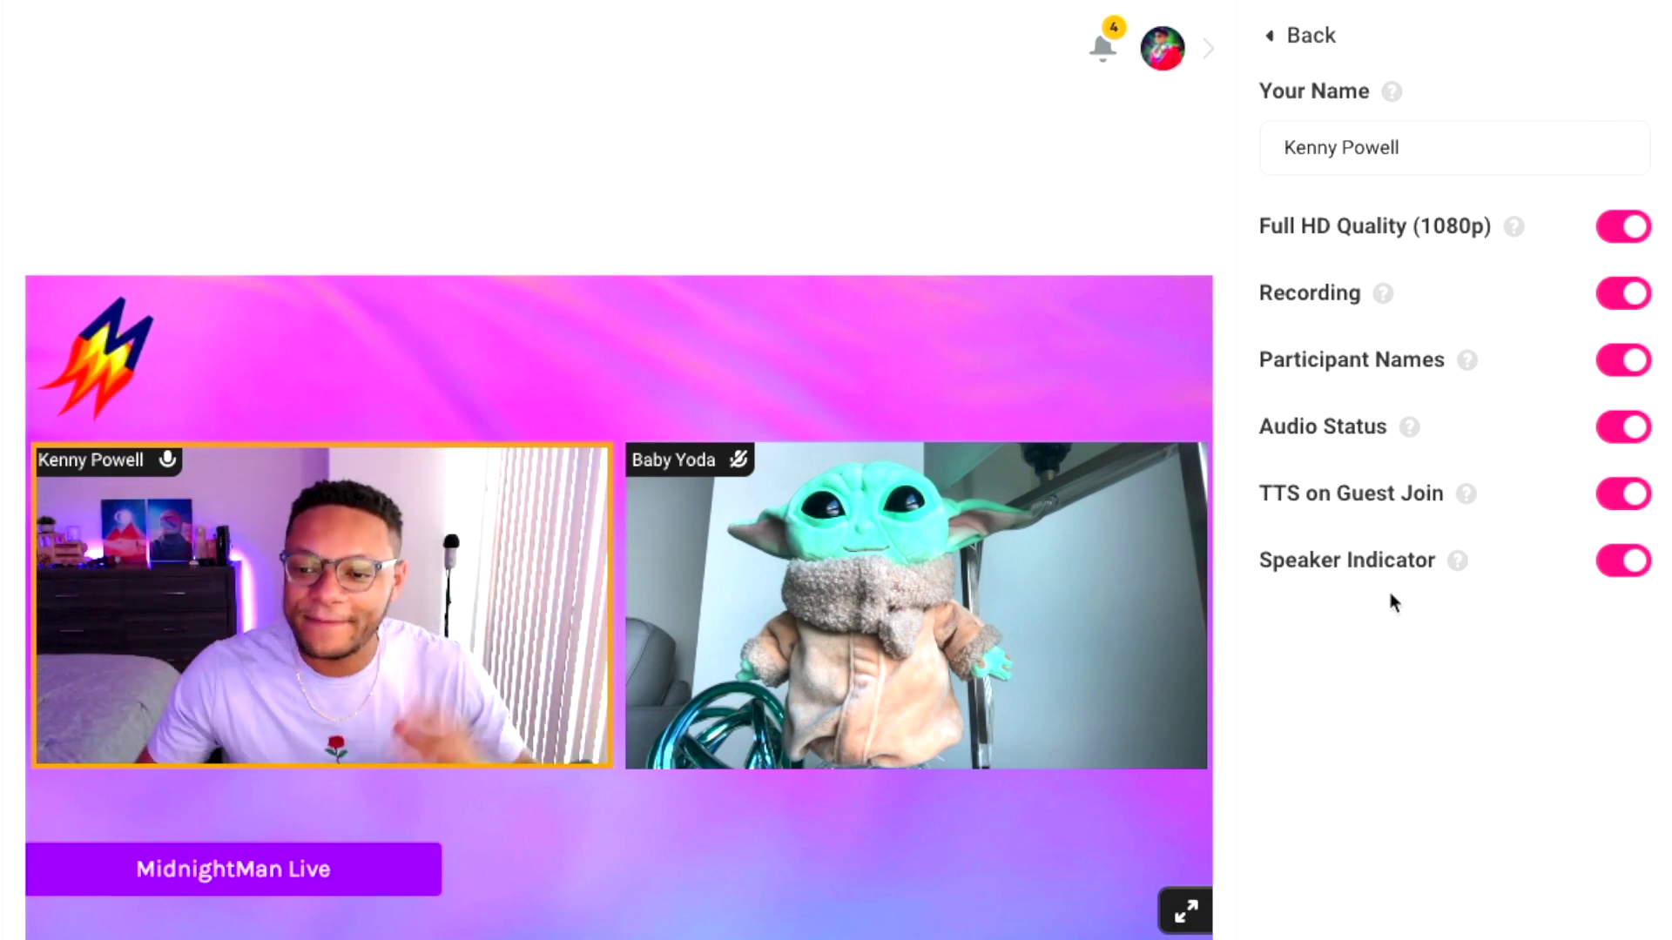
- Turn off Speaker Indicator, TTS on Guest Join, Audio Status and Participant Names, and leave the settings
{"action": "left_click", "coordinate": [1618, 578]}
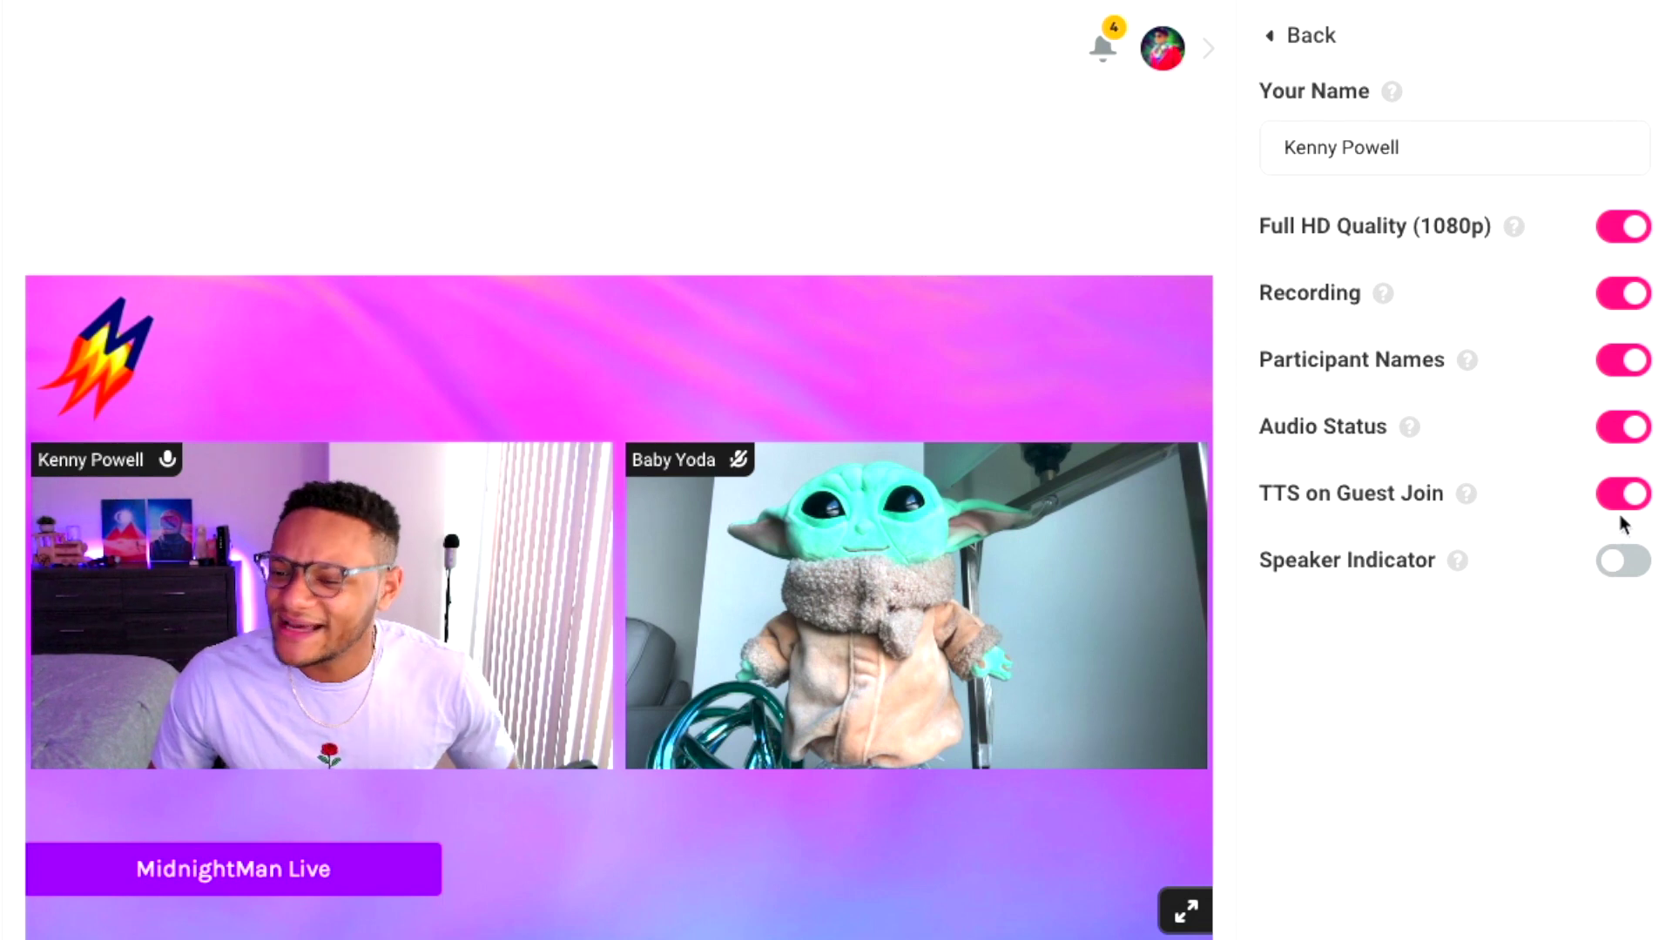
{"action": "left_click", "coordinate": [1626, 439]}
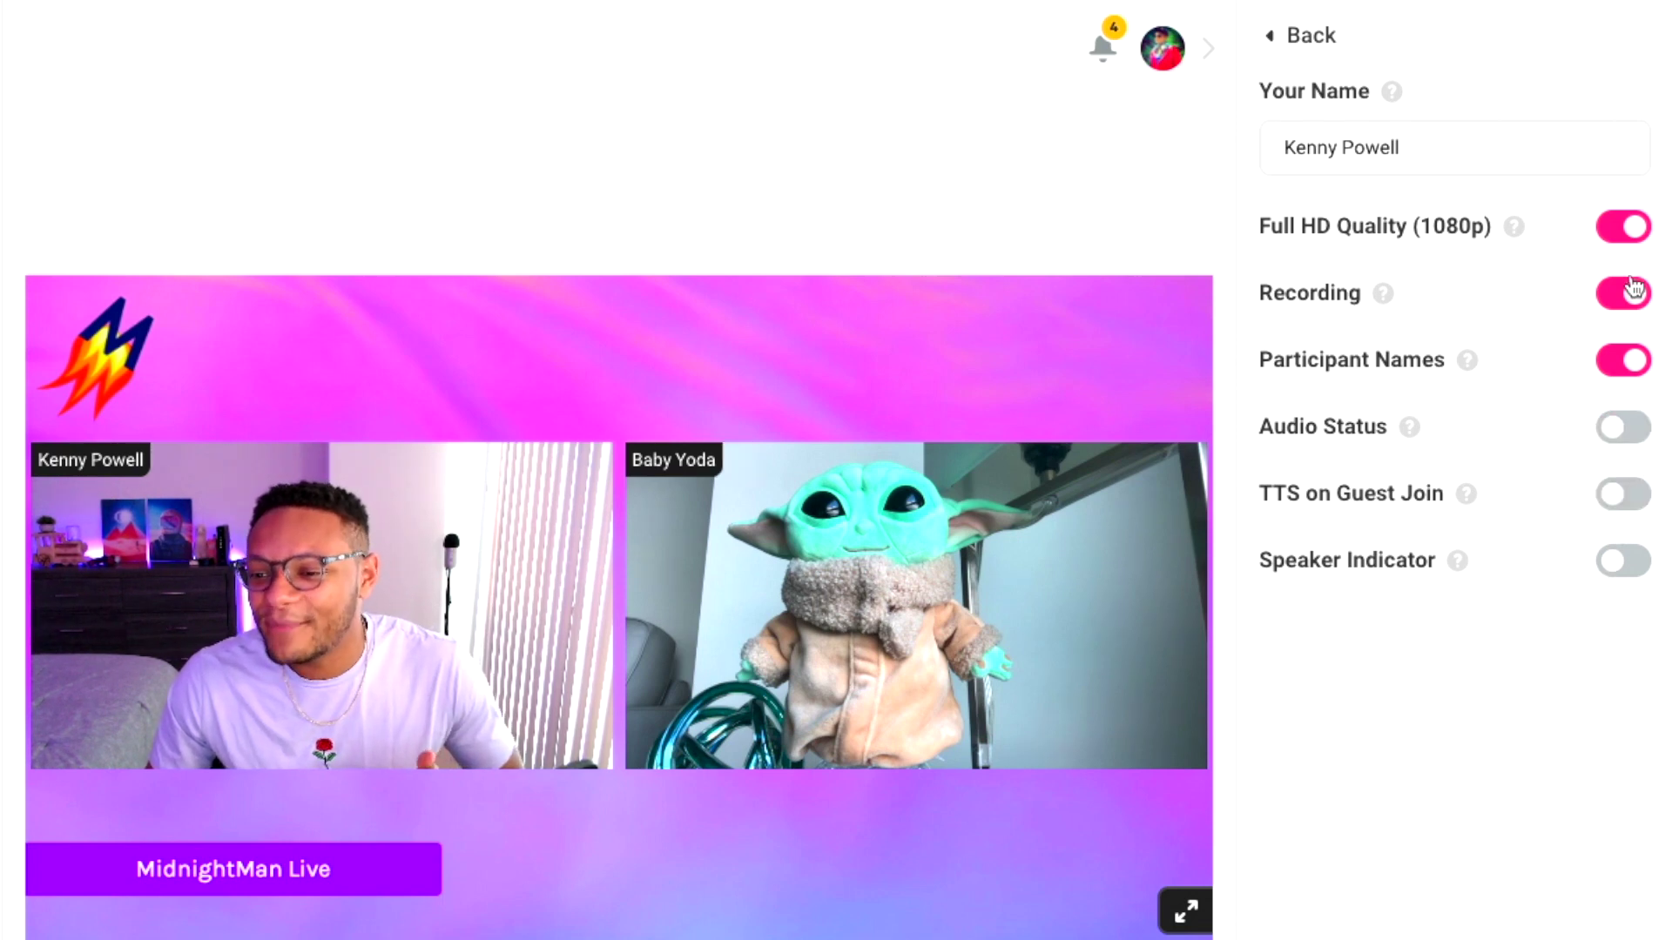
{"action": "left_click", "coordinate": [1607, 371]}
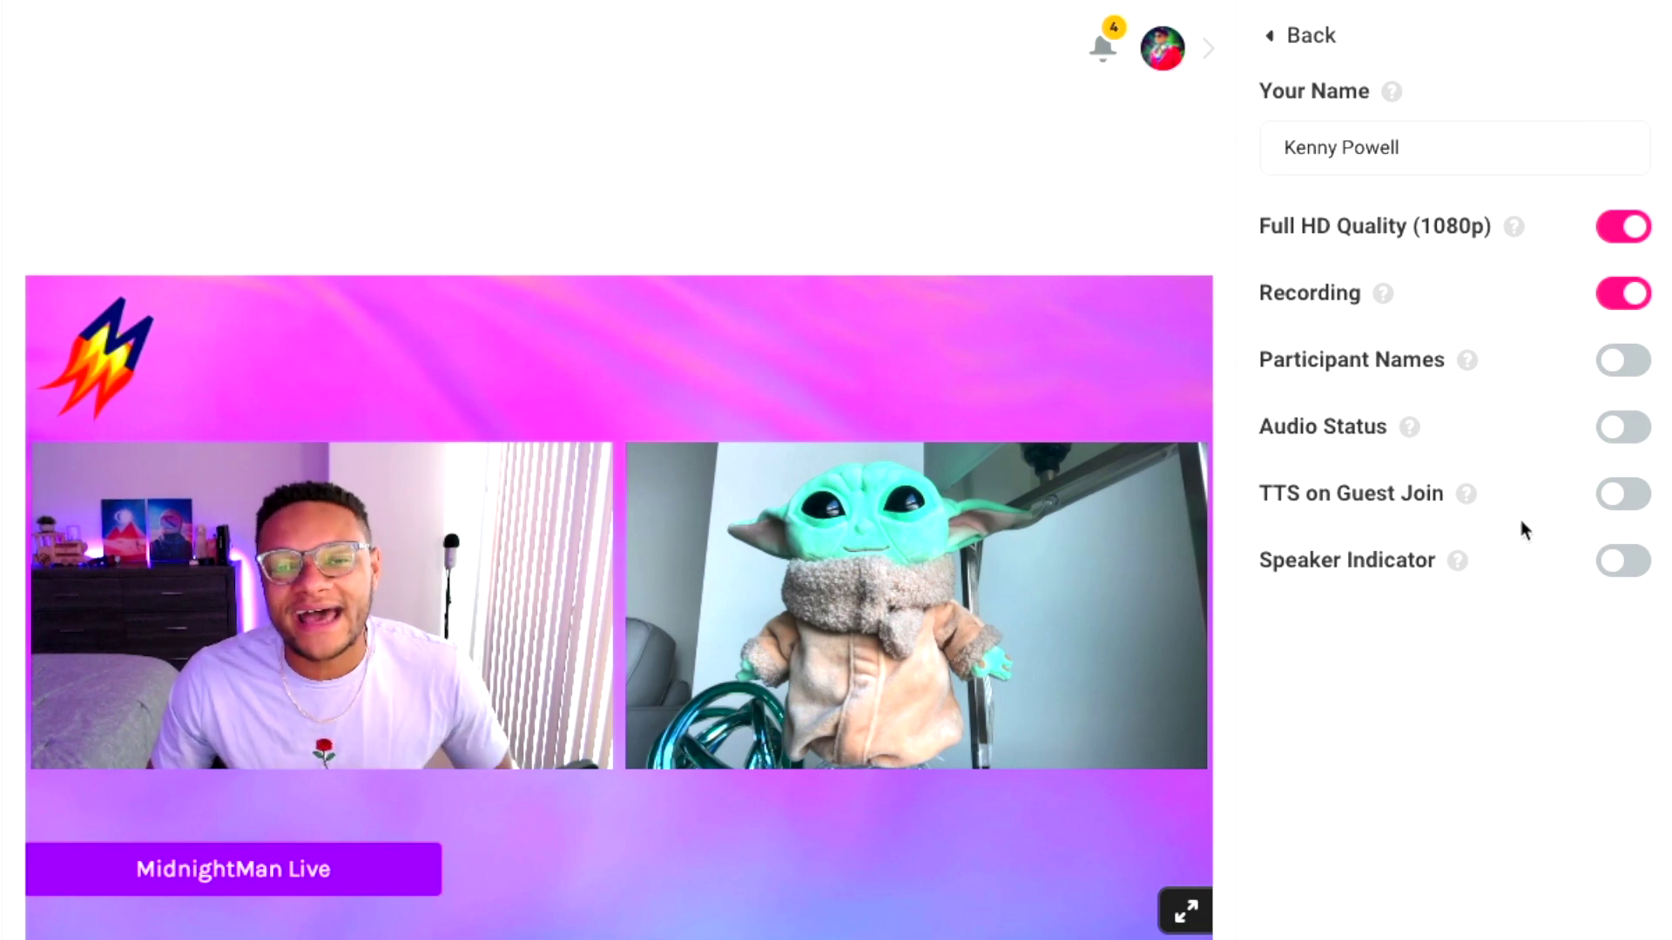
{"action": "key", "text": "Escape"}
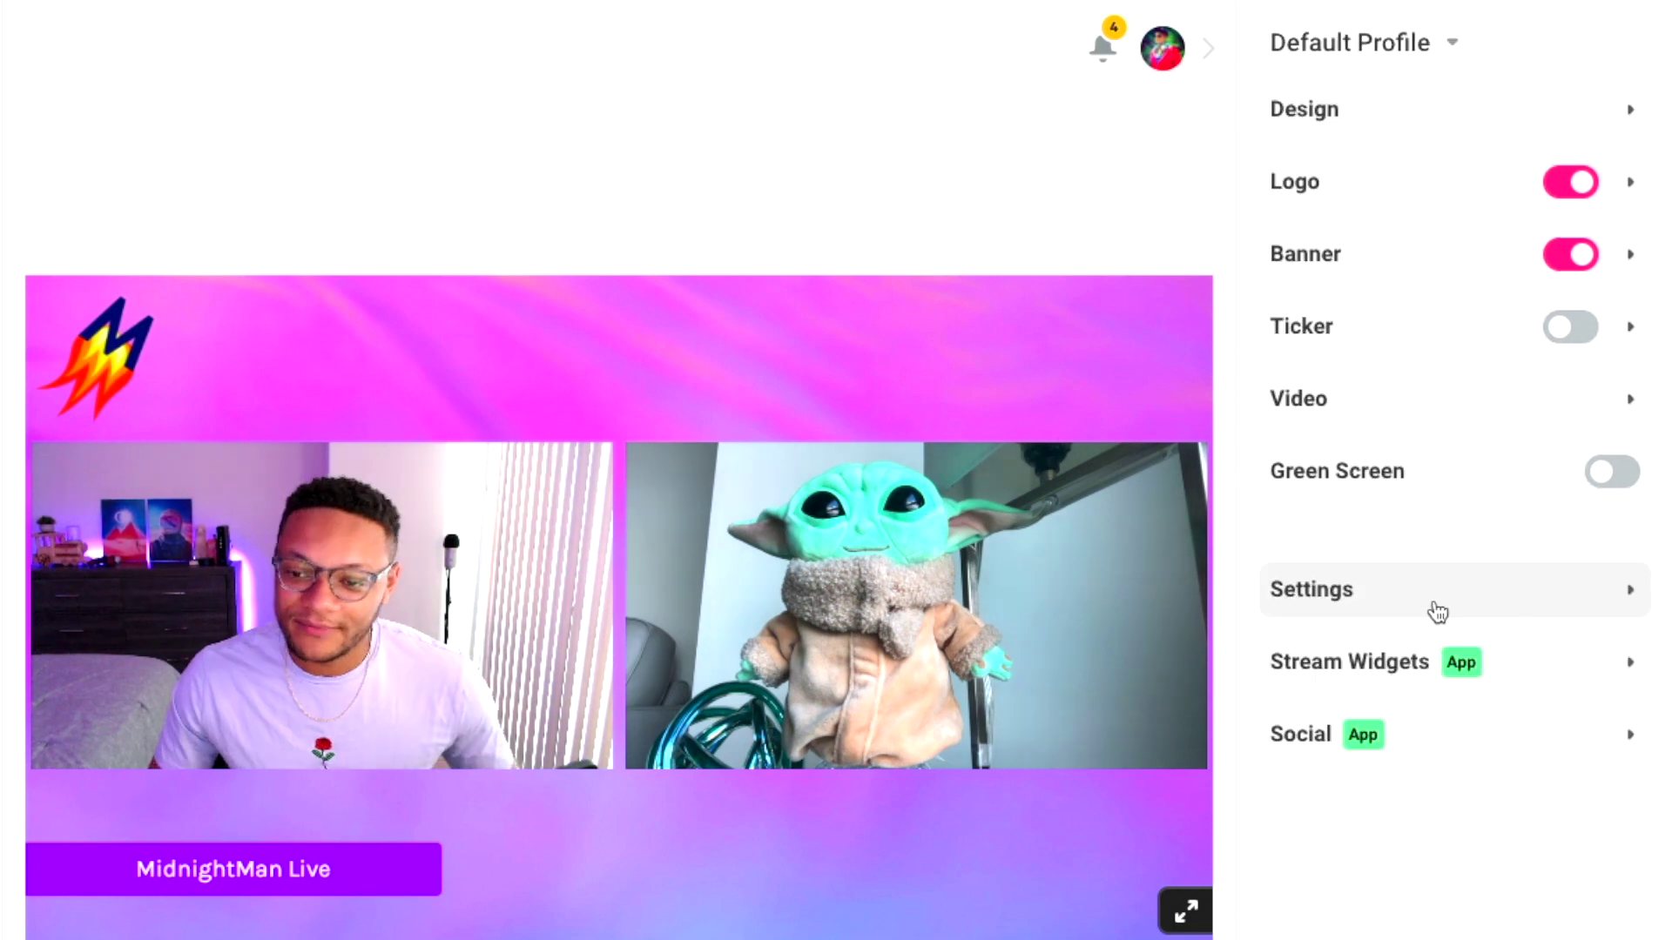
- Nudge and slightly enlarge the Alert Box stream widget above the two videos, and open the Social app options
{"action": "left_click", "coordinate": [1501, 680]}
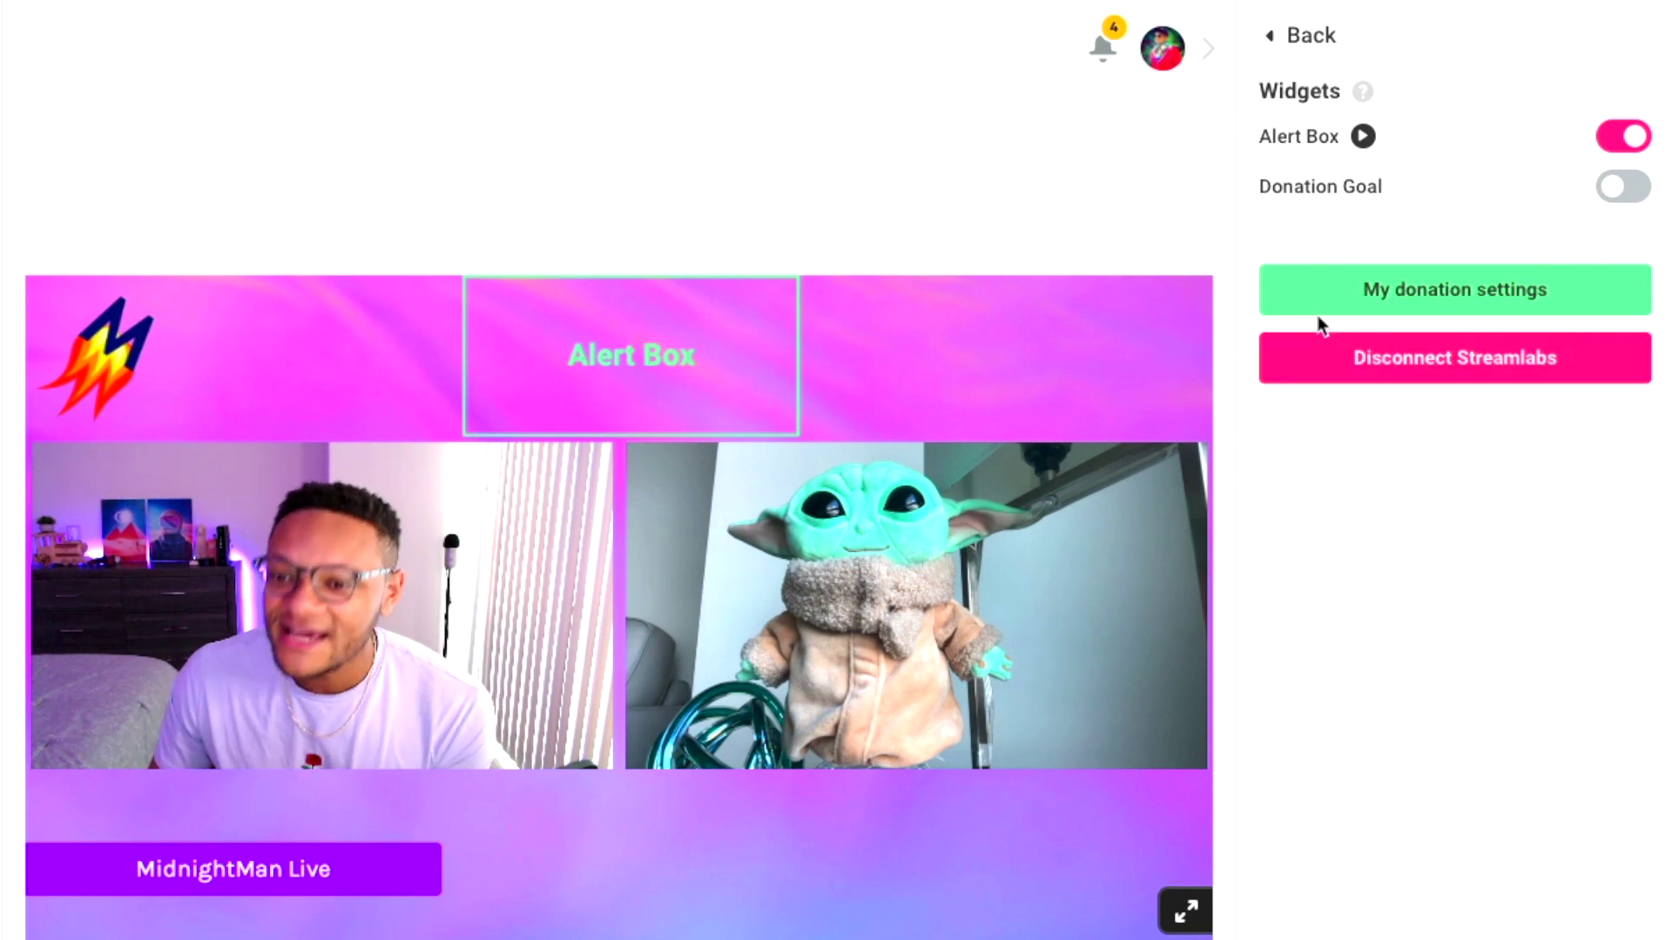
{"action": "left_click_drag", "start_coordinate": [702, 365], "coordinate": [679, 366]}
{"action": "mouse_move", "coordinate": [784, 429]}
{"action": "left_mouse_down"}
{"action": "mouse_move", "coordinate": [761, 417]}
{"action": "mouse_move", "coordinate": [807, 442]}
{"action": "left_mouse_up"}
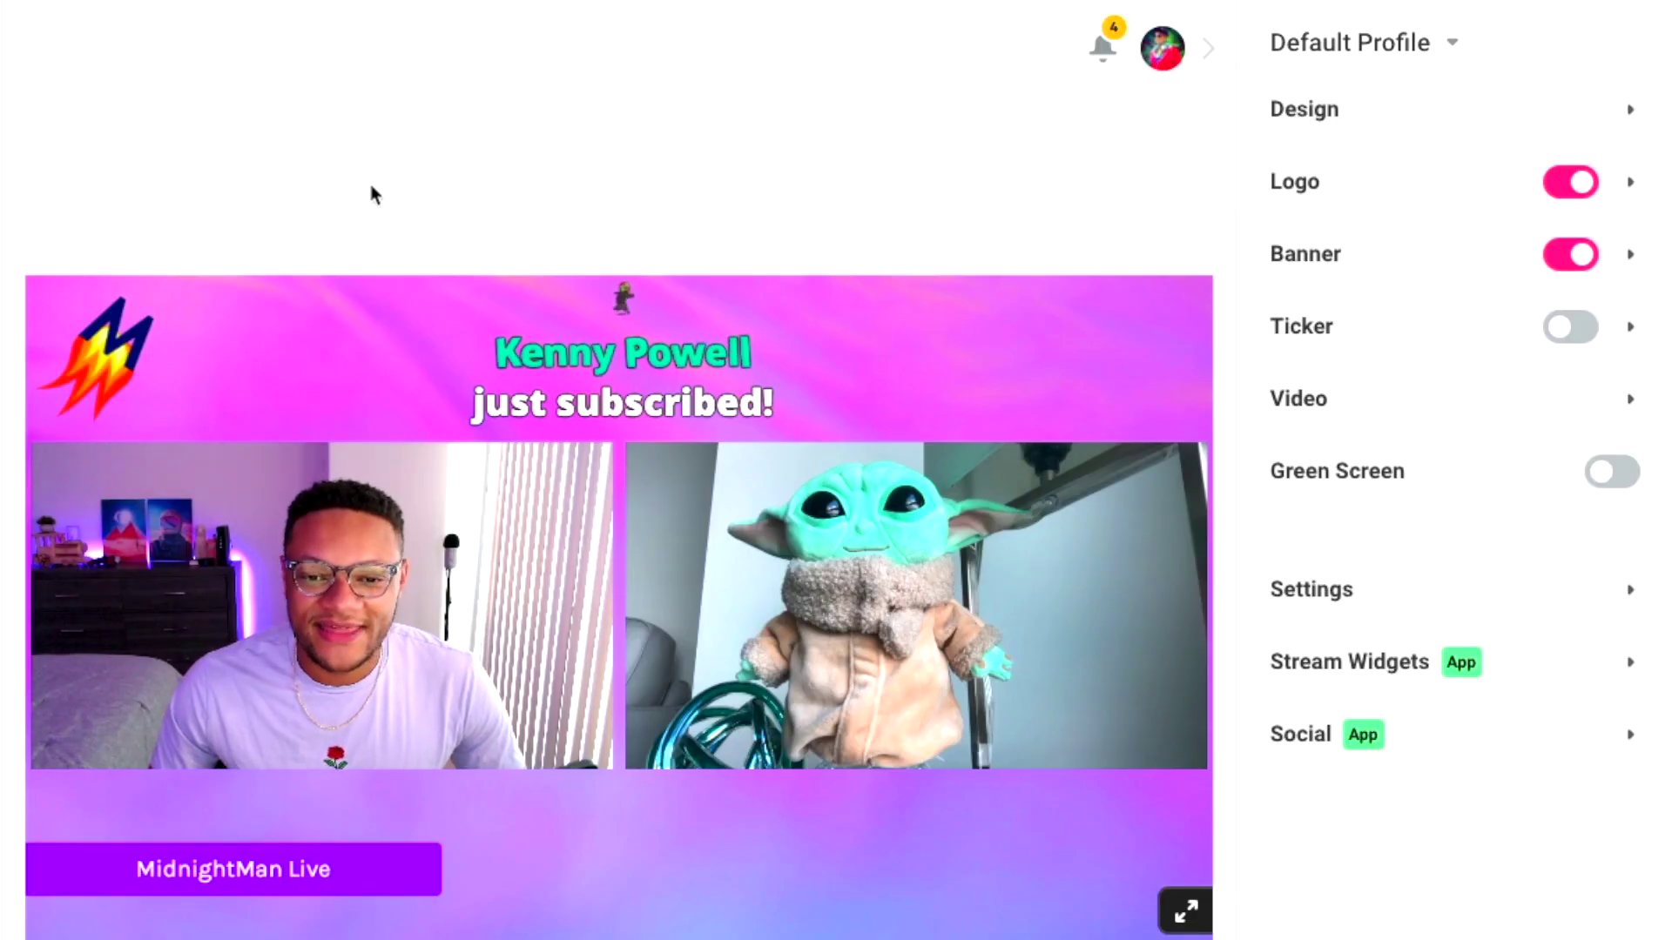
{"action": "left_click", "coordinate": [1534, 737]}
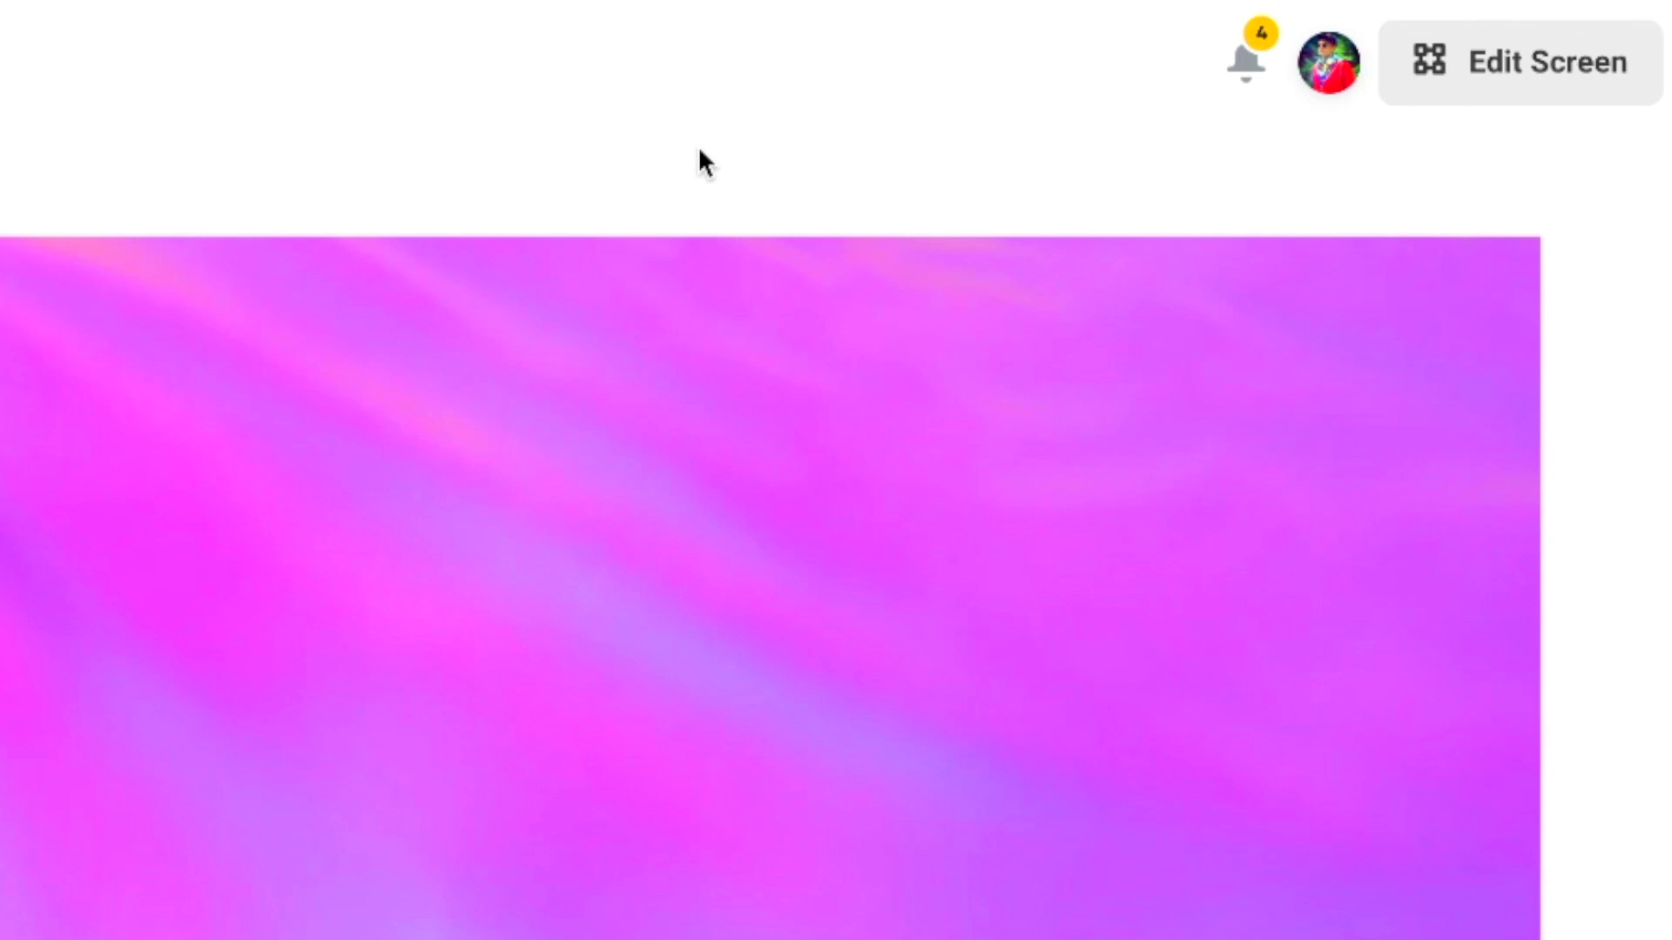
- Open the account settings and look through the past broadcasts and their recording and audio downloads
{"action": "left_click", "coordinate": [1325, 83]}
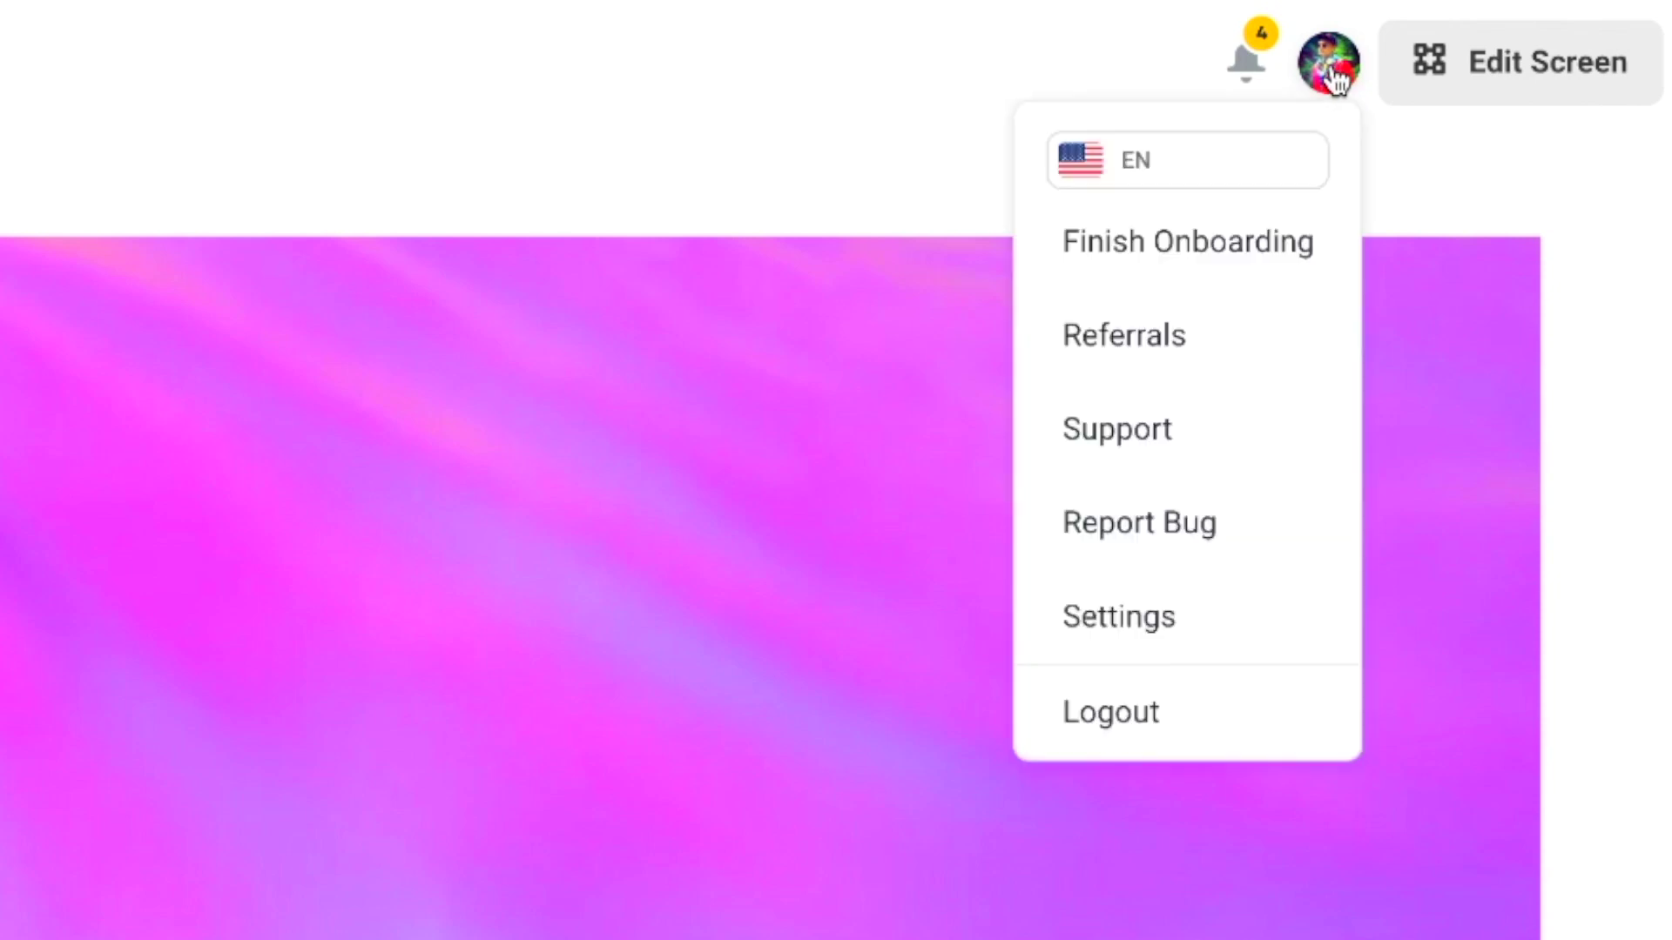
{"action": "left_click", "coordinate": [1156, 618]}
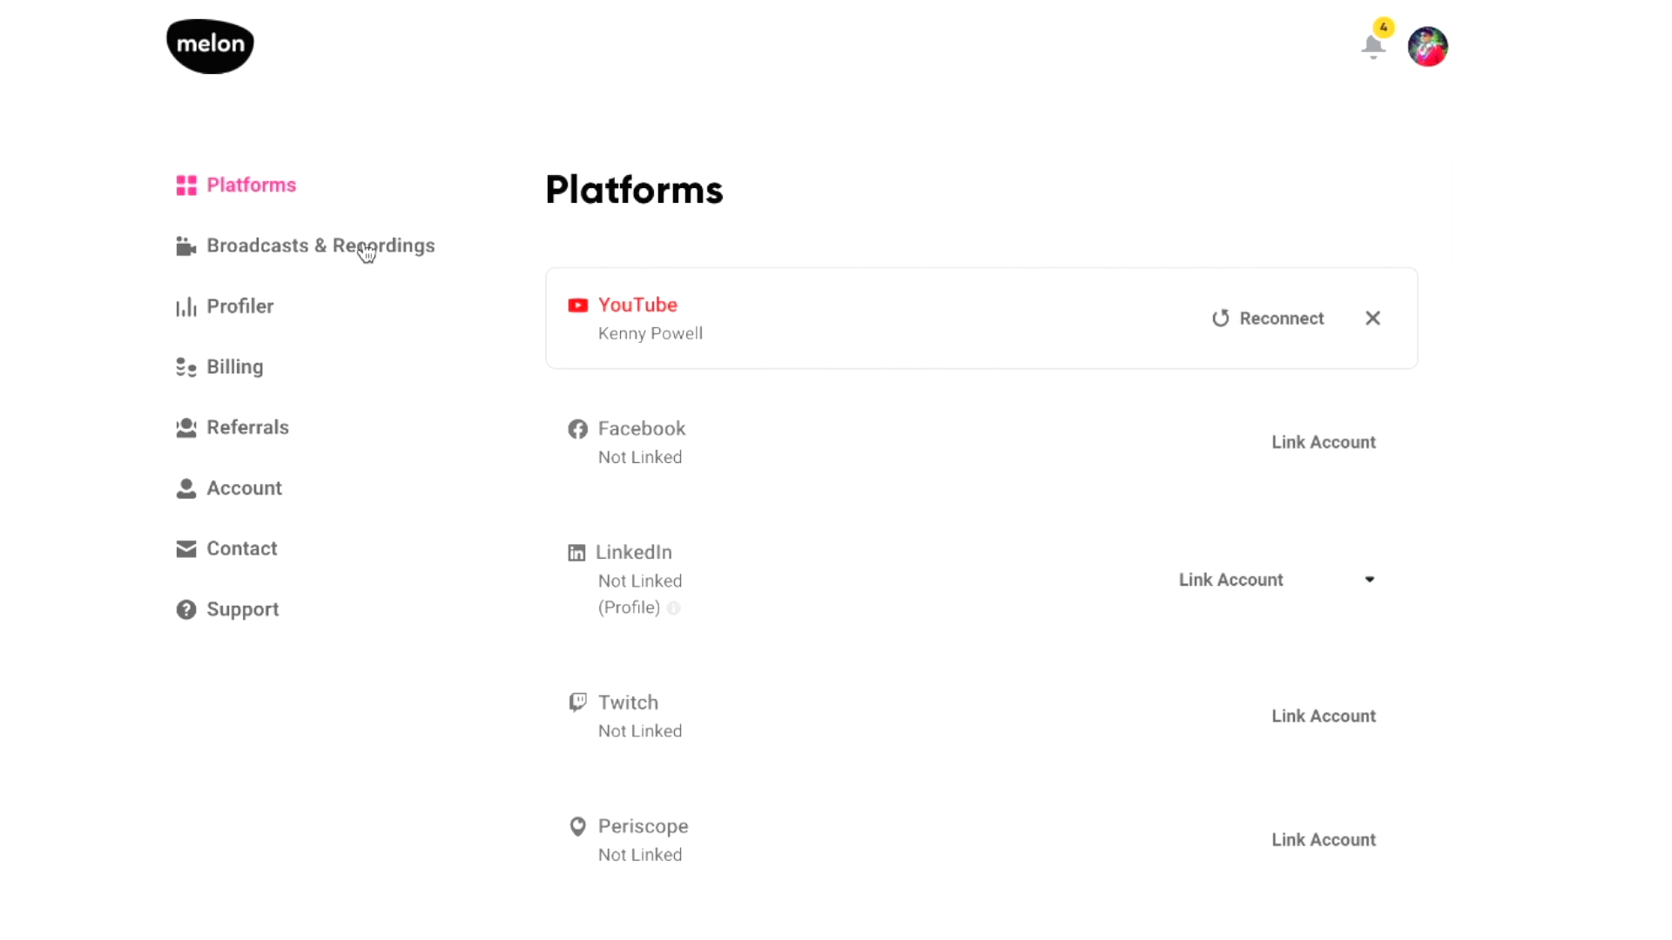
{"action": "left_click", "coordinate": [367, 252]}
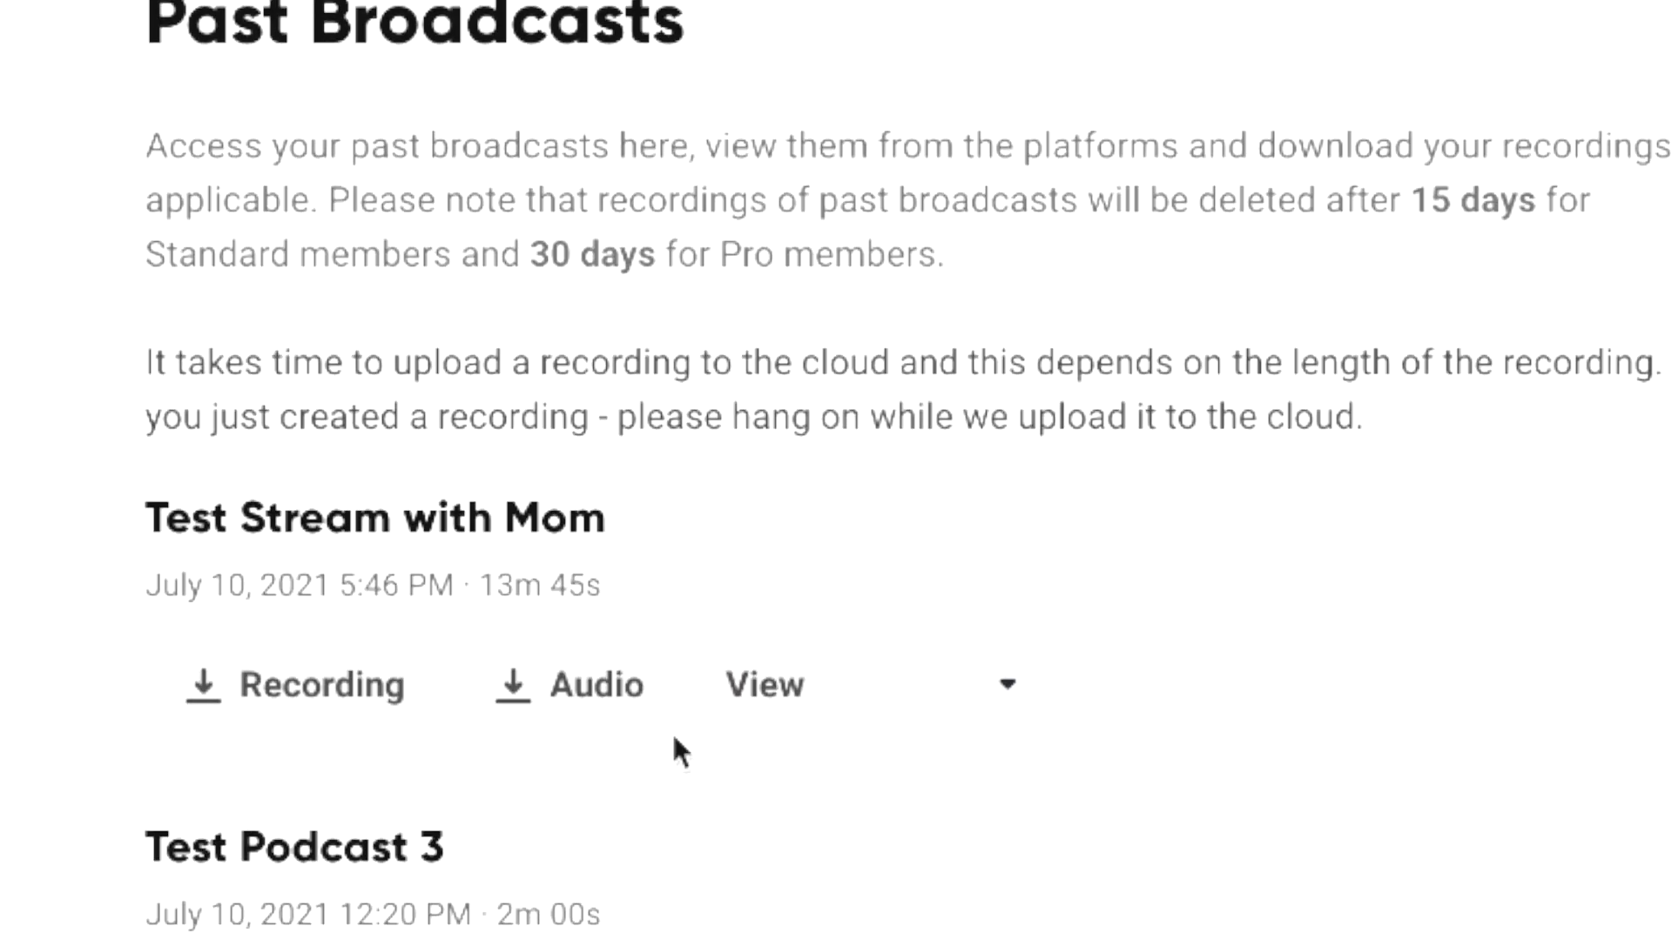
{"action": "scroll", "coordinate": [676, 740], "scroll_direction": "down", "scroll_amount": 3}
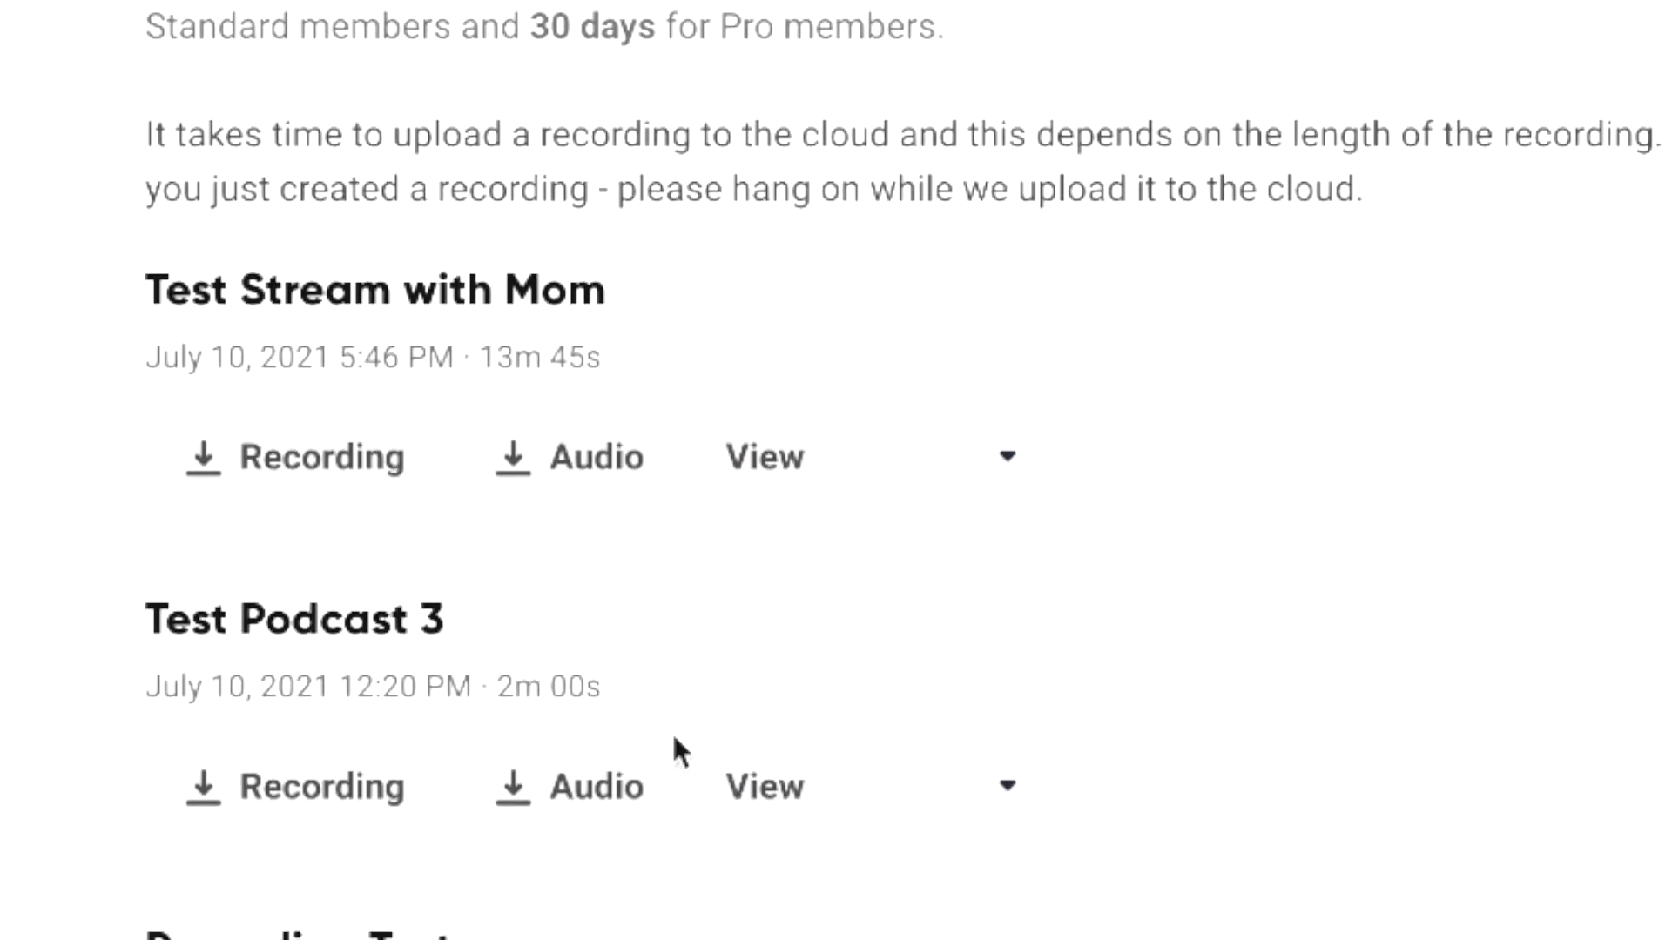
{"action": "scroll", "coordinate": [678, 751], "scroll_direction": "down", "scroll_amount": 4}
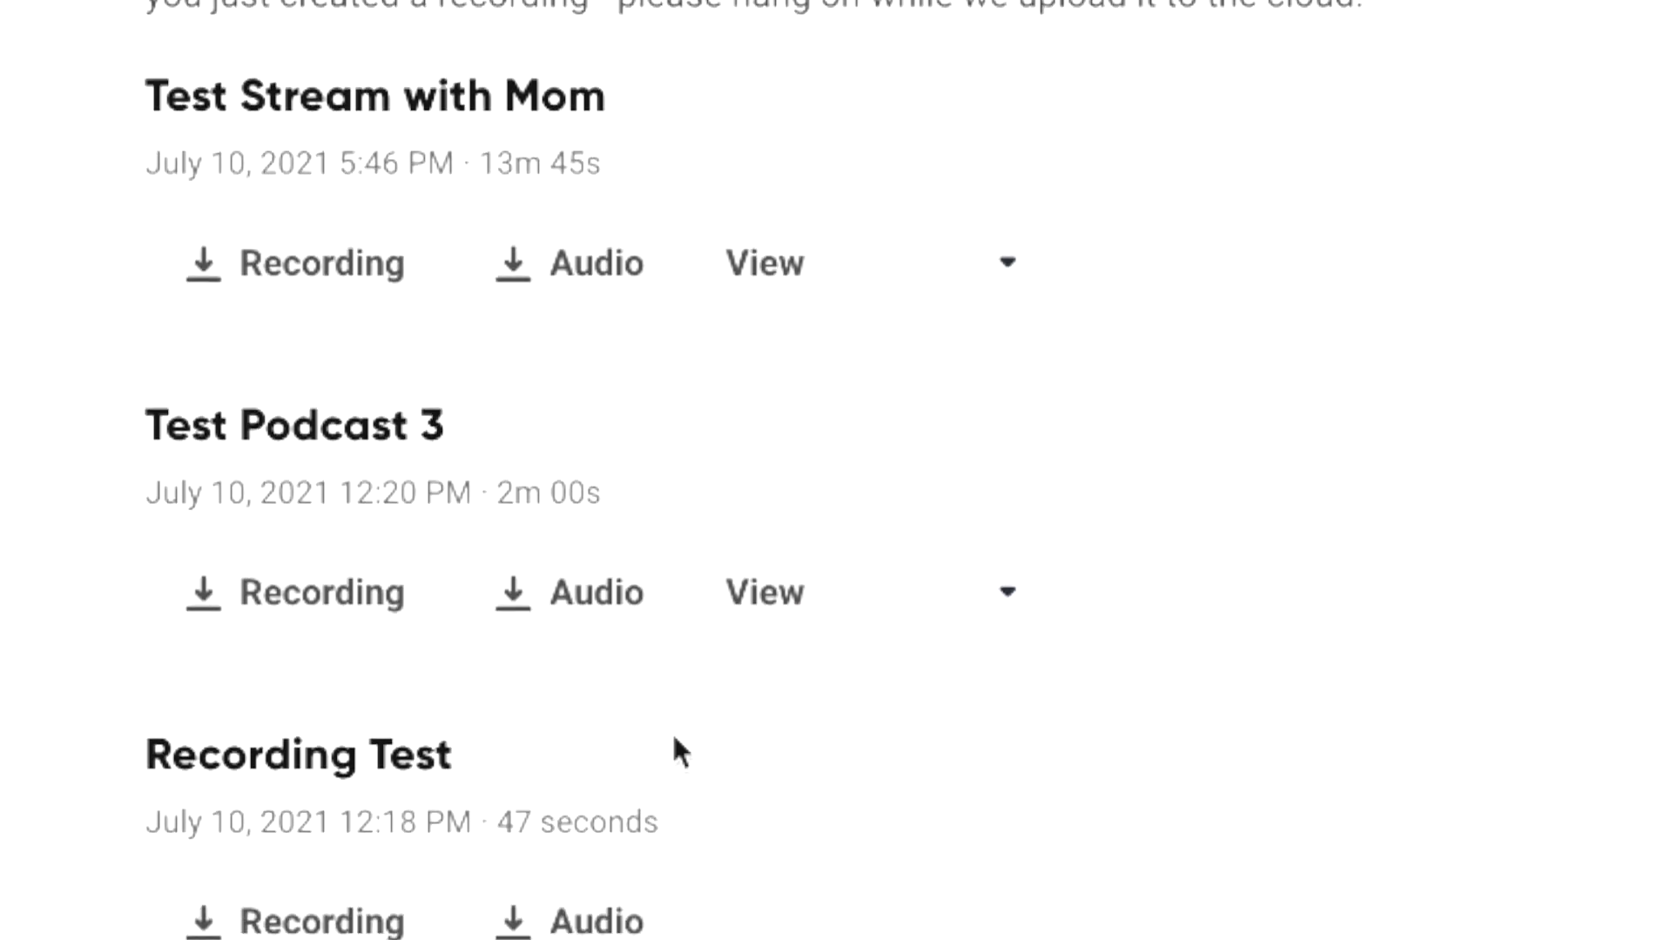